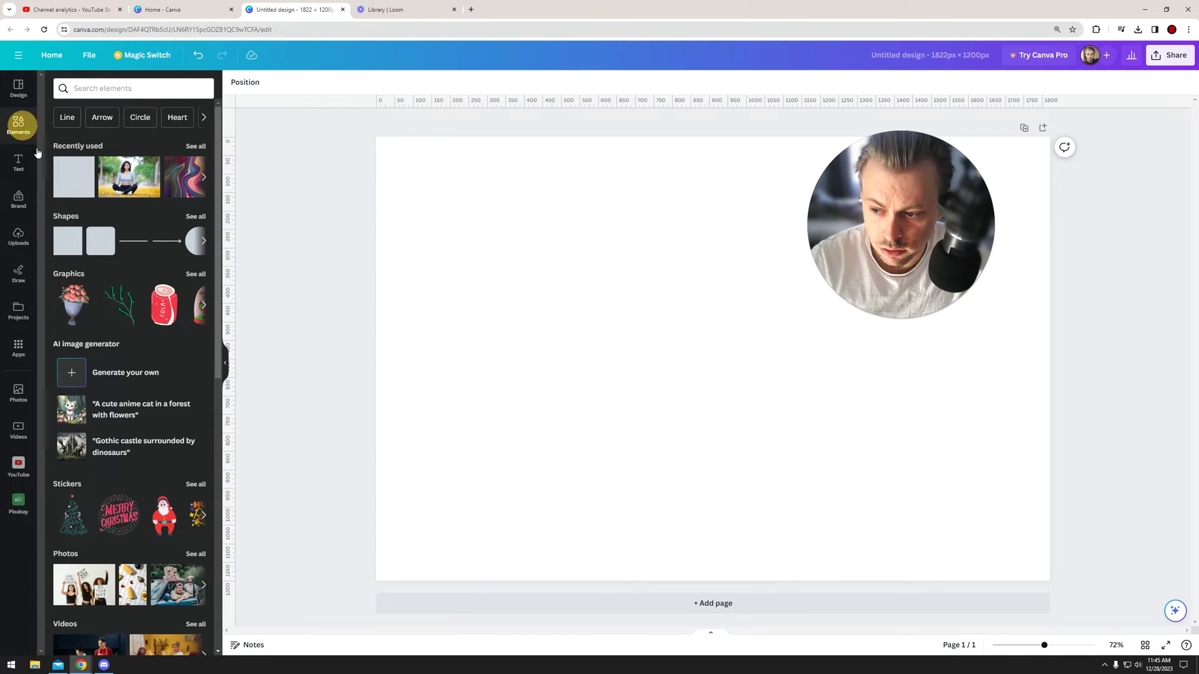
- Add a blue rounded square and a blue circle from Shapes and drag them into place
{"action": "left_click", "coordinate": [77, 247]}
{"action": "left_click_drag", "start_coordinate": [685, 349], "coordinate": [557, 249]}
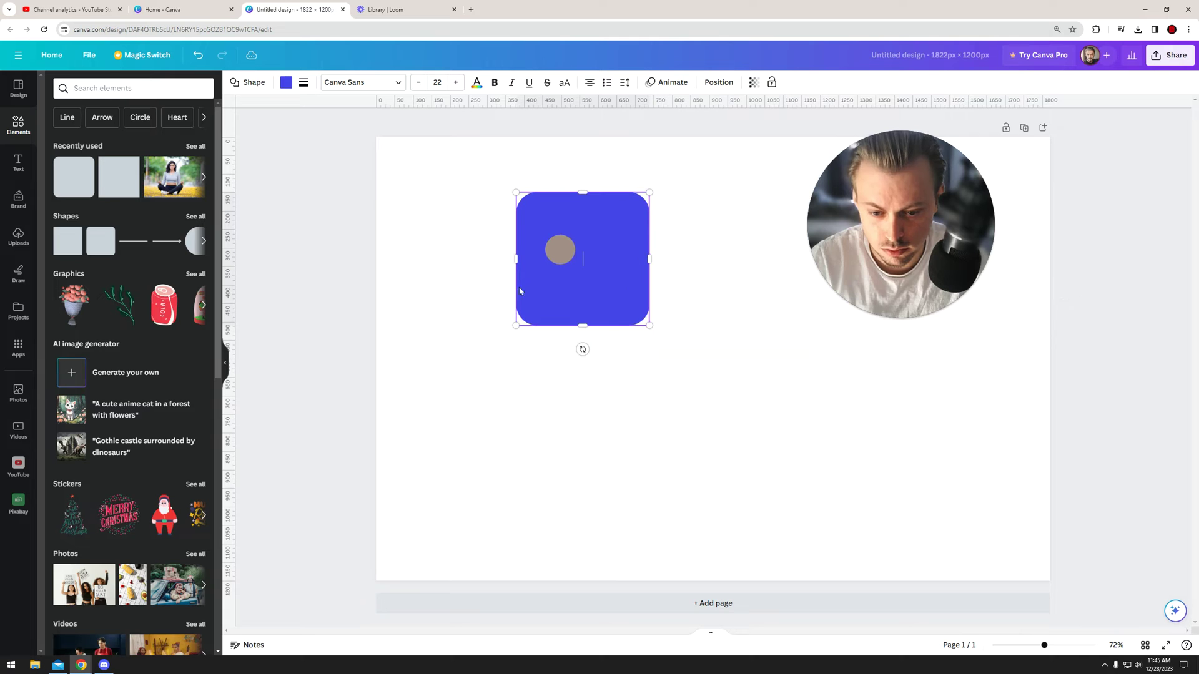
{"action": "left_click", "coordinate": [204, 249]}
{"action": "left_click_drag", "start_coordinate": [703, 380], "coordinate": [749, 395]}
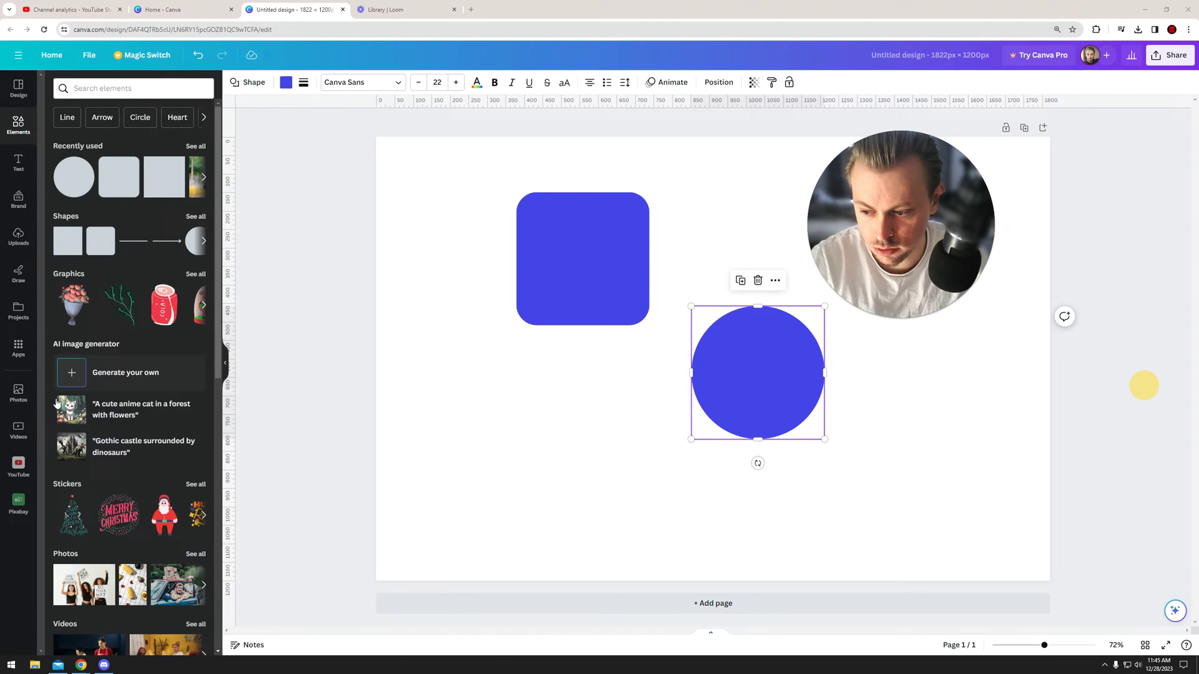
- Add the swirly marble photo to the page, undo a trial crop, and nudge it right
{"action": "left_click", "coordinate": [18, 393]}
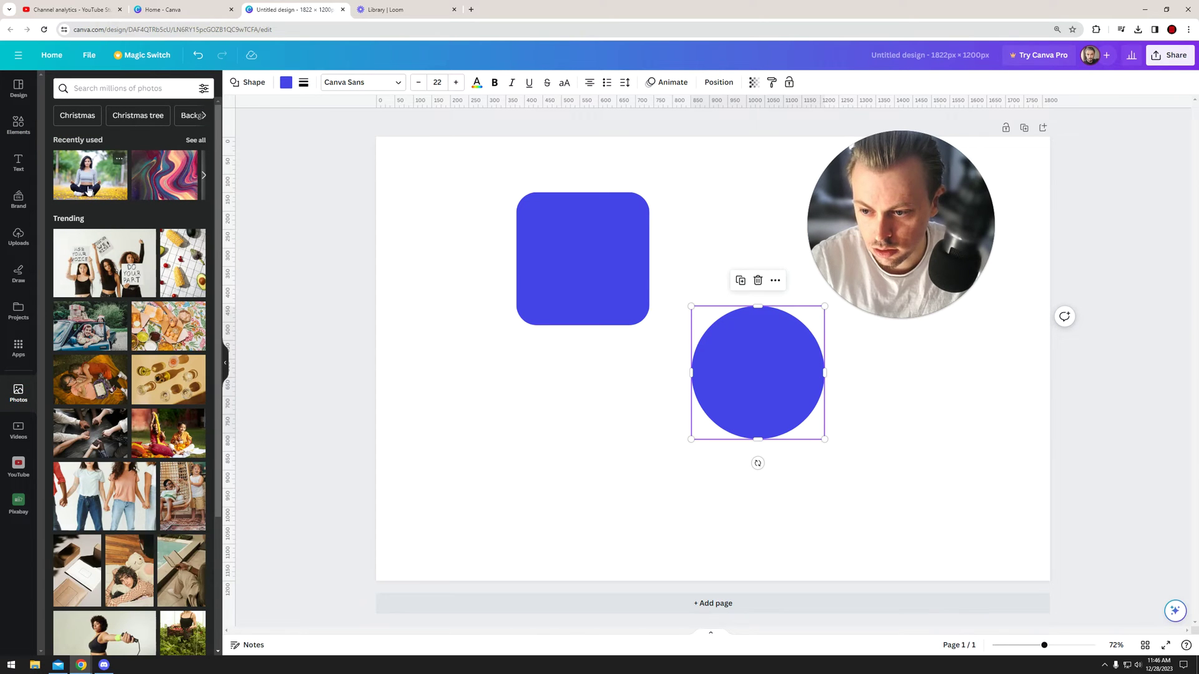
{"action": "left_click_drag", "start_coordinate": [165, 174], "coordinate": [520, 338]}
{"action": "left_click_drag", "start_coordinate": [400, 196], "coordinate": [441, 235]}
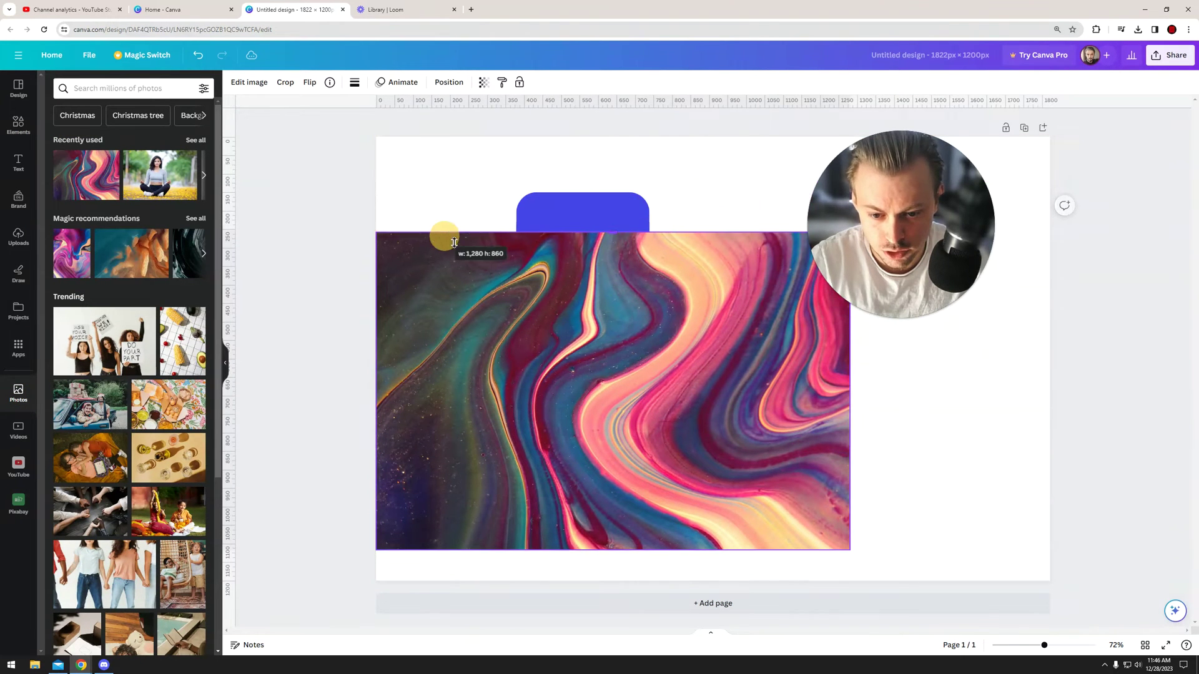
{"action": "key", "text": "super"}
{"action": "key", "text": "super"}
{"action": "key", "text": "ctrl+z"}
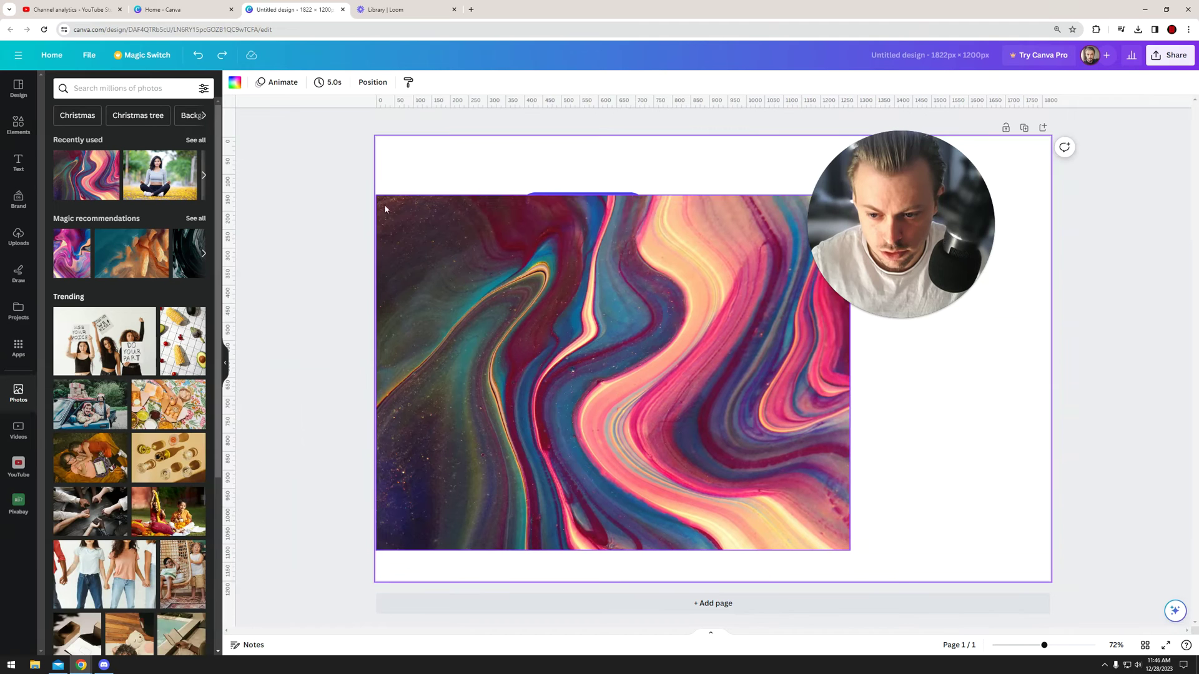
{"action": "left_click_drag", "start_coordinate": [384, 209], "coordinate": [400, 205]}
- Shrink the marble photo from its top-left corner and move it left beside the shapes
{"action": "left_click_drag", "start_coordinate": [392, 369], "coordinate": [690, 316]}
{"action": "key", "text": "ctrl+z"}
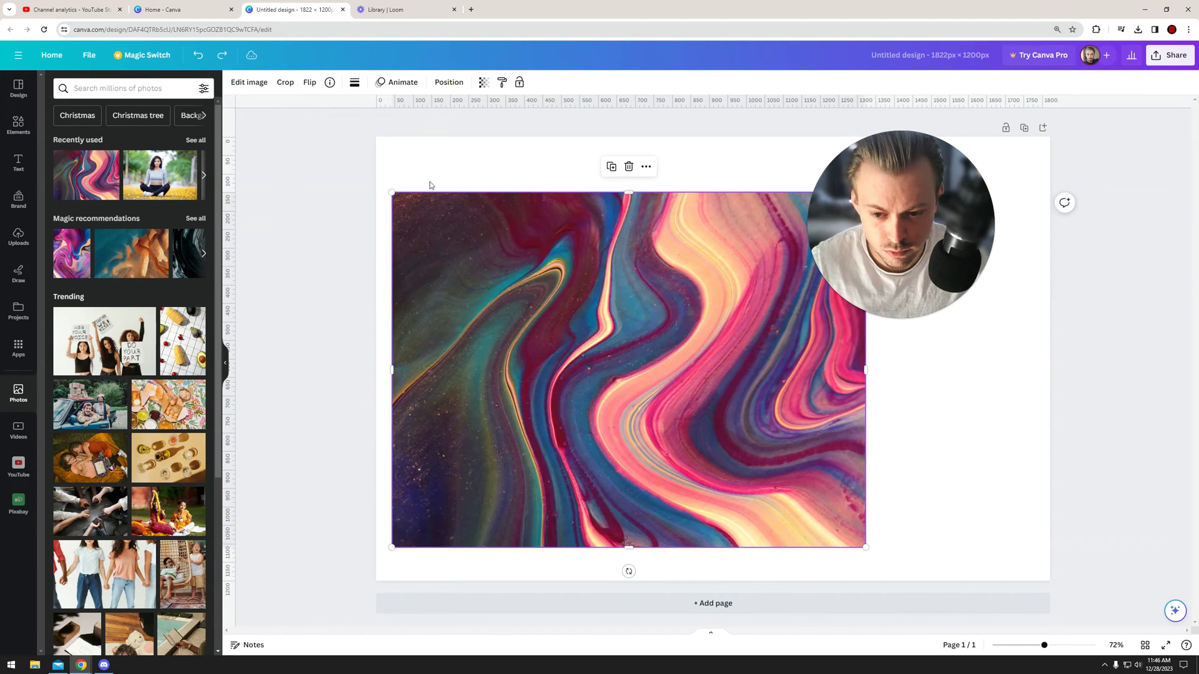
{"action": "left_click_drag", "start_coordinate": [392, 193], "coordinate": [723, 436]}
{"action": "left_click_drag", "start_coordinate": [780, 487], "coordinate": [547, 455]}
{"action": "left_click", "coordinate": [656, 458]}
{"action": "left_click", "coordinate": [546, 287]}
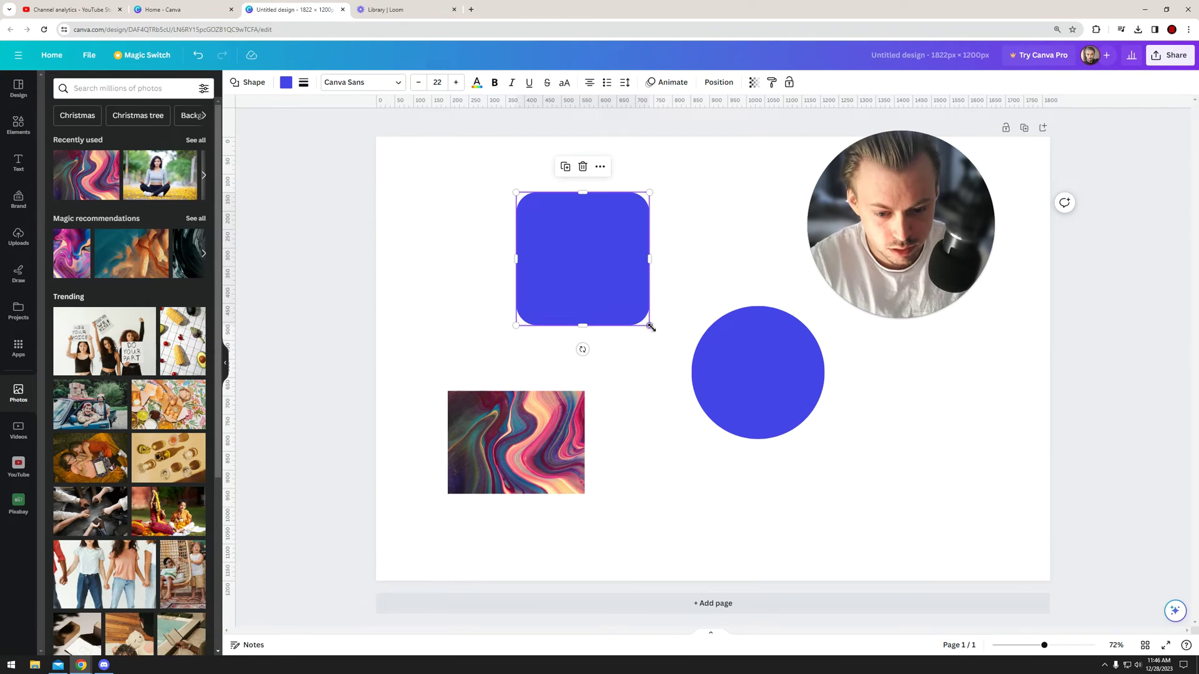
- Resize the blue rounded square from its corner to about 428.2 × 387.8 px and reposition it
{"action": "left_click_drag", "start_coordinate": [650, 327], "coordinate": [666, 341]}
{"action": "left_click_drag", "start_coordinate": [598, 276], "coordinate": [539, 277]}
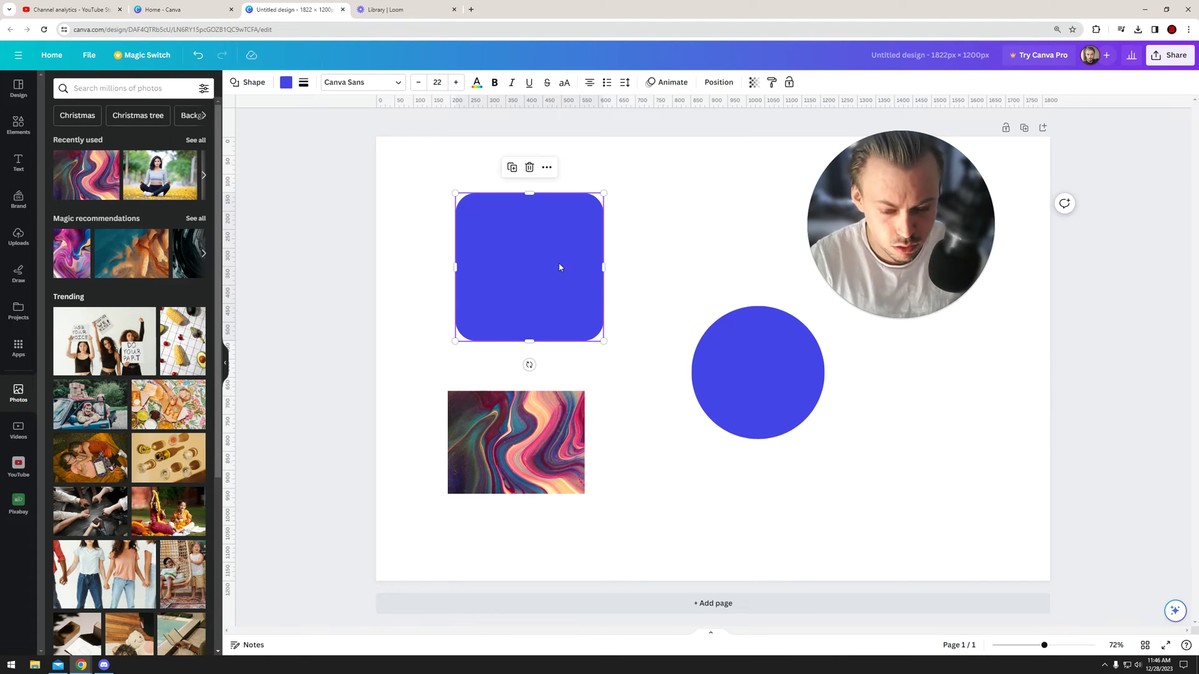
{"action": "left_click_drag", "start_coordinate": [521, 237], "coordinate": [569, 238]}
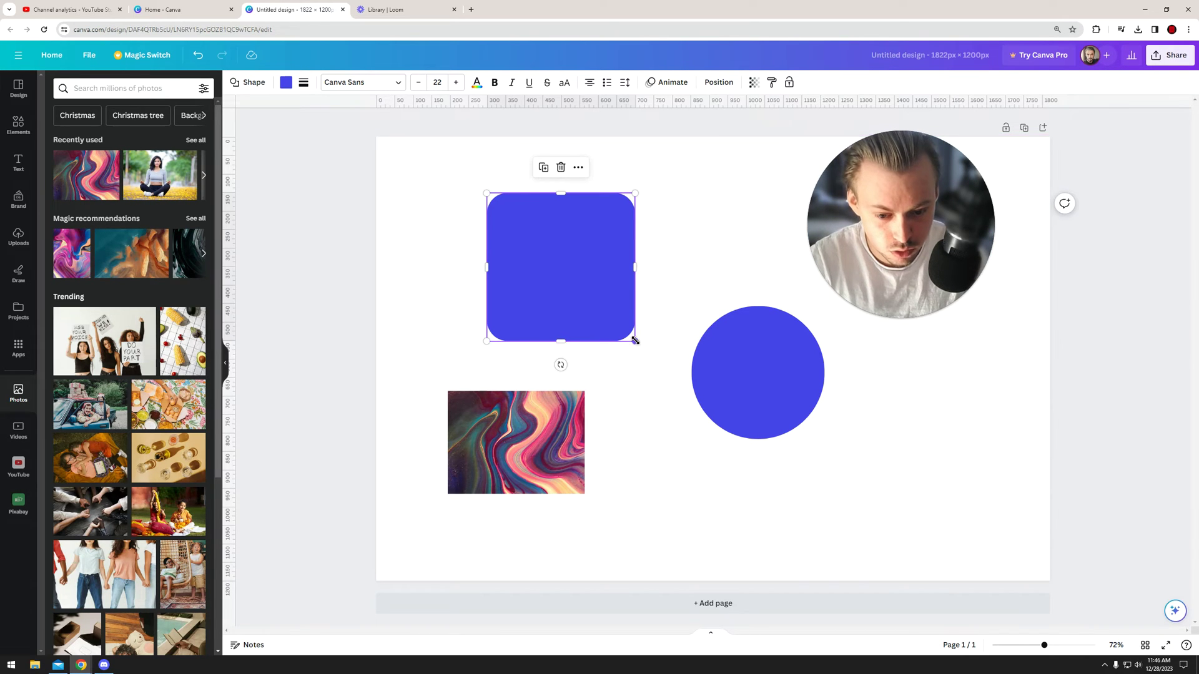
{"action": "left_click_drag", "start_coordinate": [634, 340], "coordinate": [645, 336]}
- Enlarge the marble photo slightly to 397 × 297 and nudge the square up-left
{"action": "left_click", "coordinate": [565, 475]}
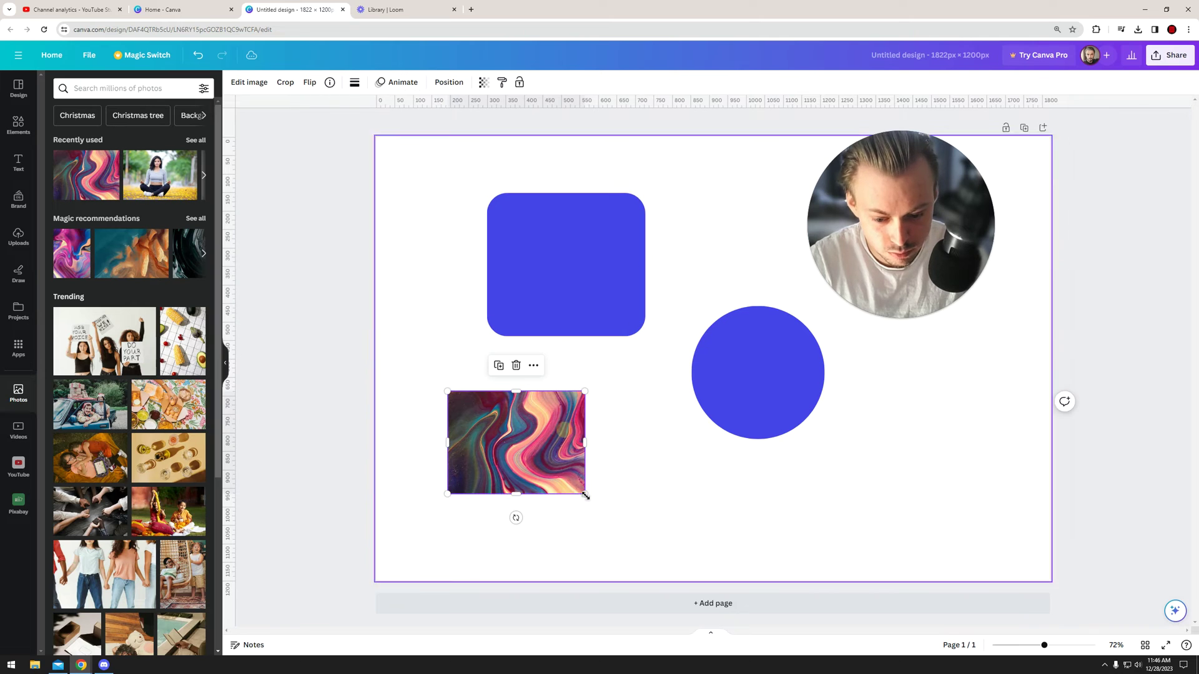
{"action": "left_click_drag", "start_coordinate": [584, 493], "coordinate": [594, 498]}
{"action": "left_click", "coordinate": [631, 433]}
{"action": "left_click_drag", "start_coordinate": [561, 289], "coordinate": [548, 282]}
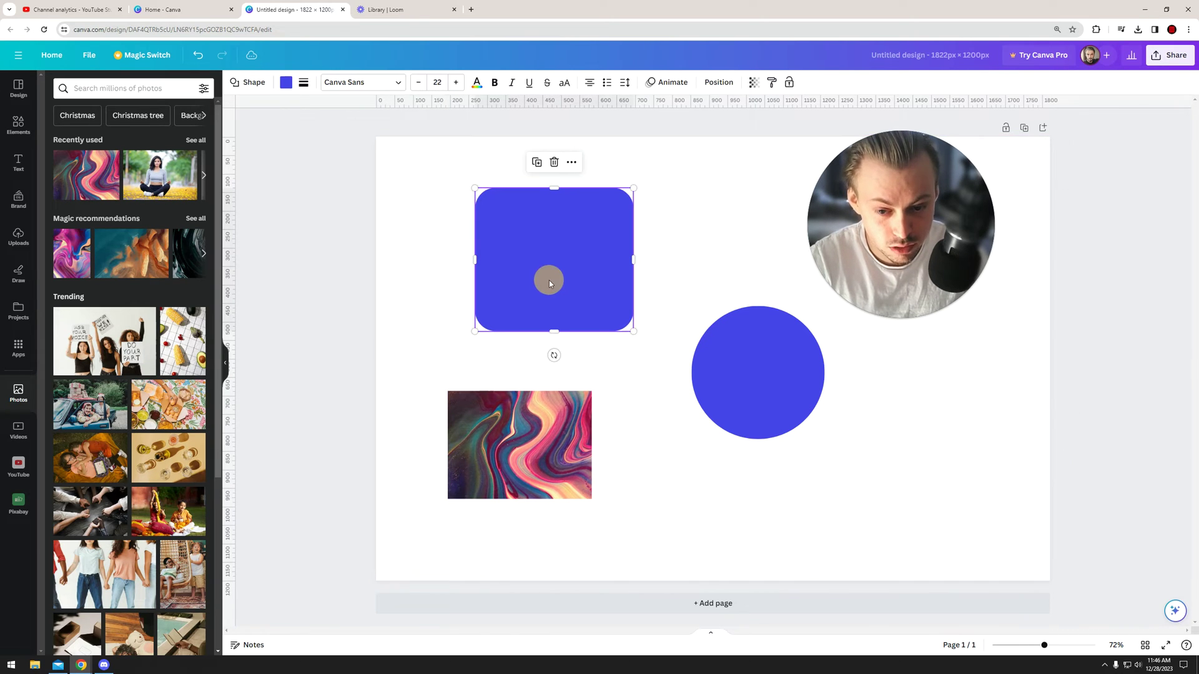
- Set the rounded square's Width and Height to 450 px in the Position panel
{"action": "left_click", "coordinate": [717, 82]}
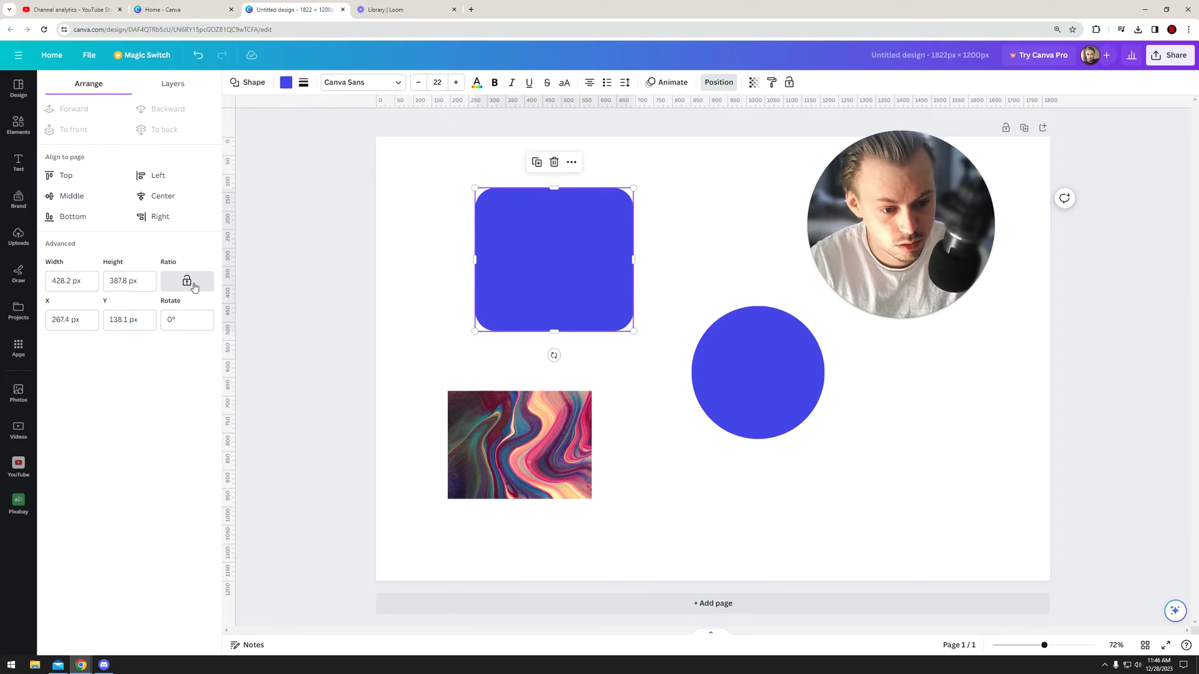
{"action": "left_click_drag", "start_coordinate": [559, 248], "coordinate": [522, 251]}
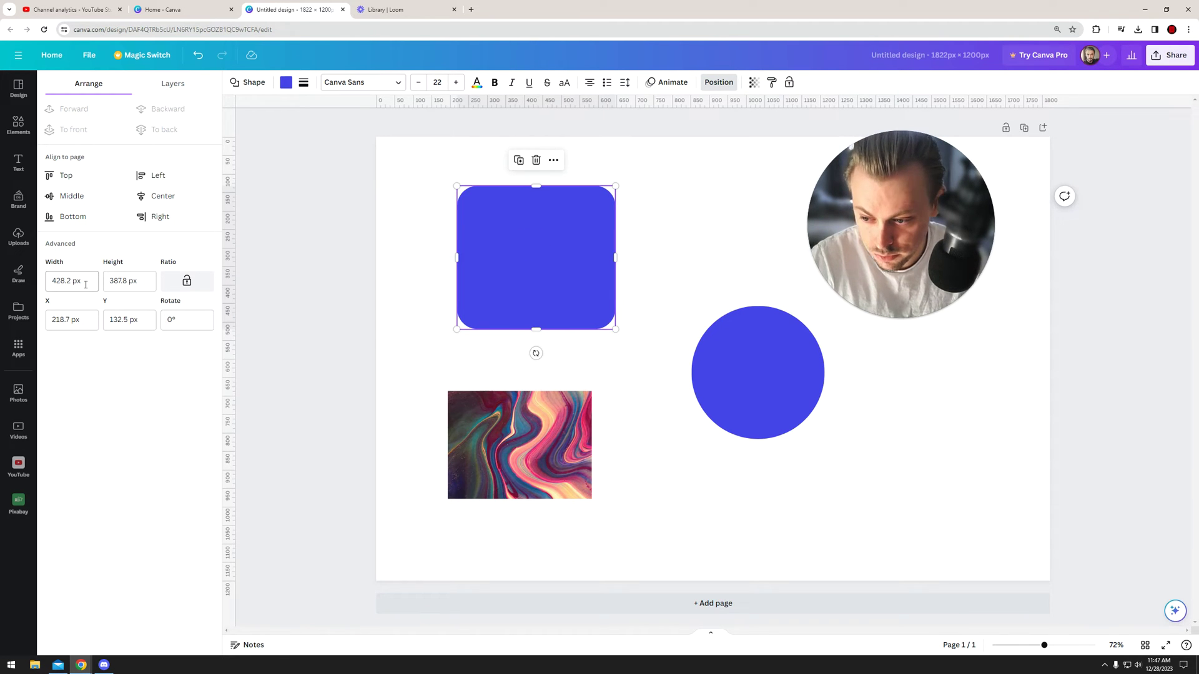
{"action": "left_click", "coordinate": [93, 276]}
{"action": "left_click_drag", "start_coordinate": [79, 281], "coordinate": [43, 280]}
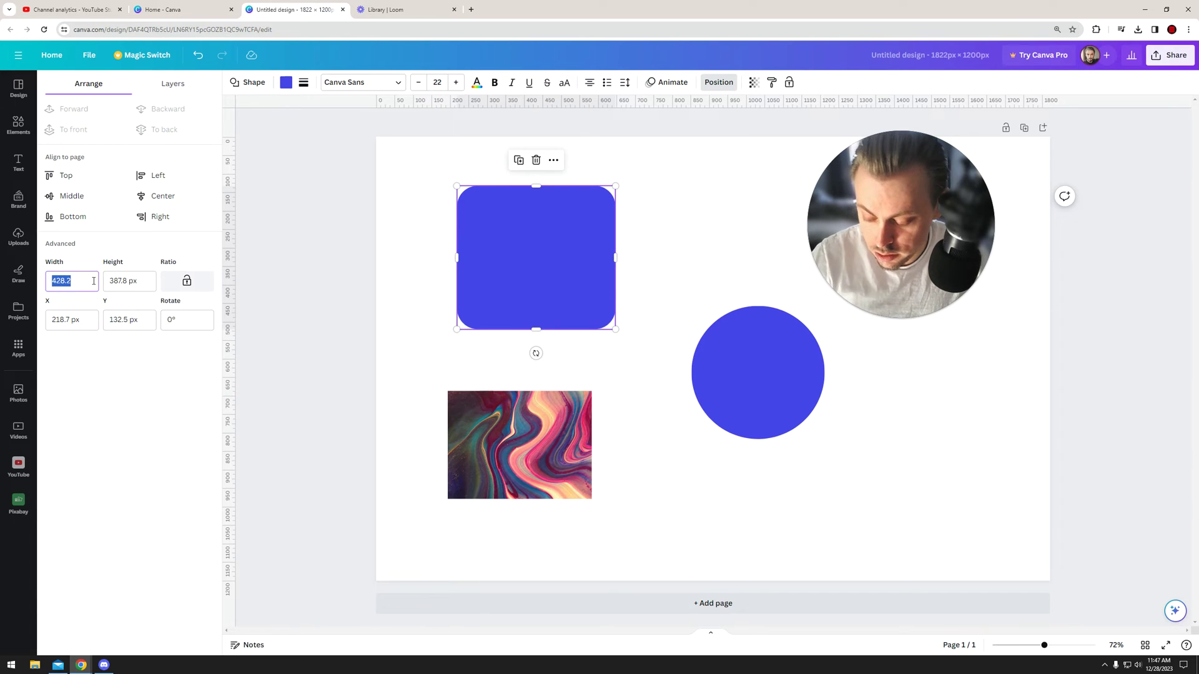
{"action": "left_click_drag", "start_coordinate": [133, 281], "coordinate": [96, 281]}
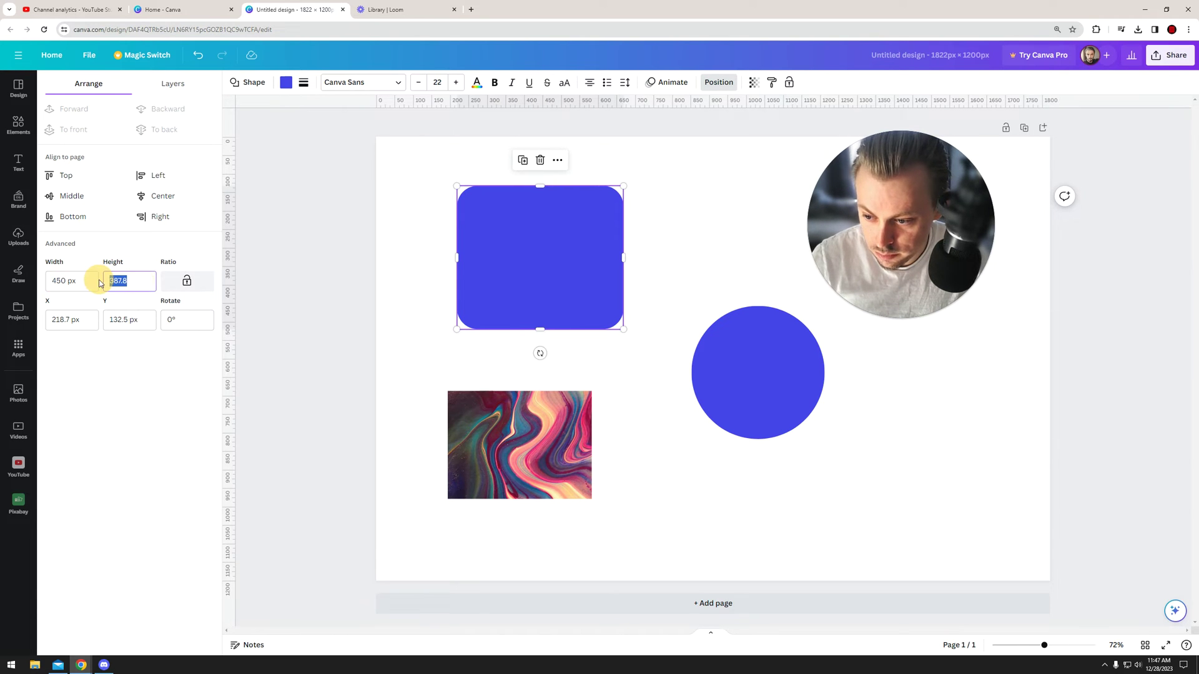
{"action": "type", "text": "450"}
{"action": "key", "text": "Return"}
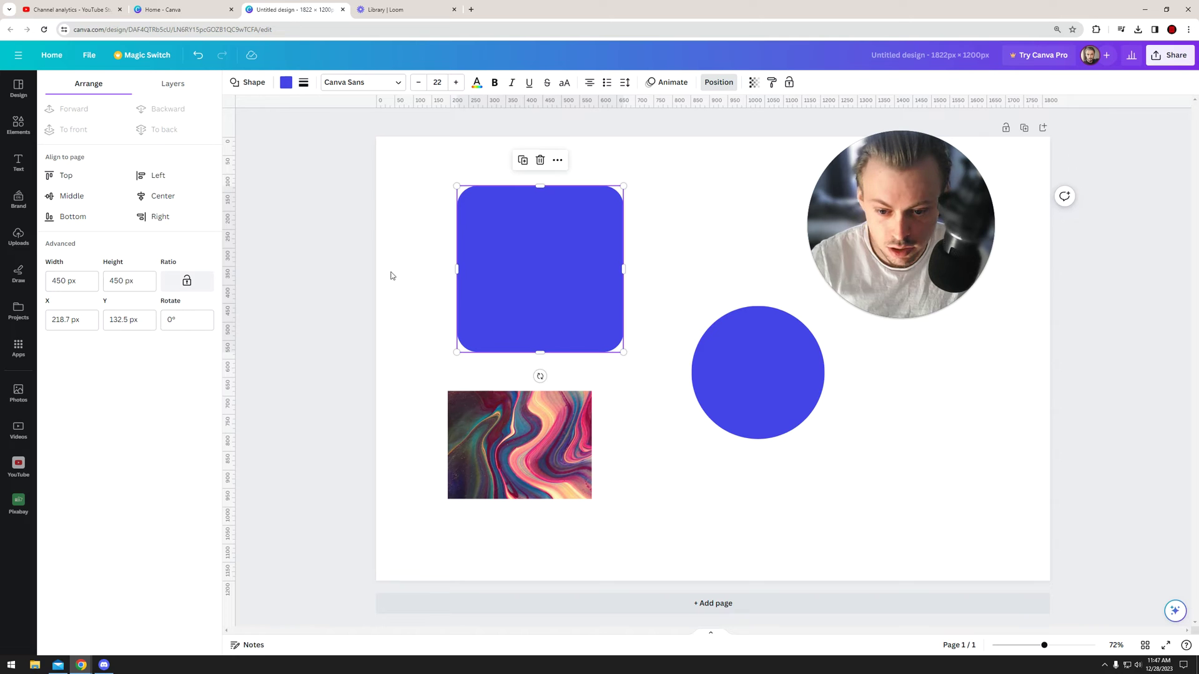
{"action": "left_click_drag", "start_coordinate": [517, 263], "coordinate": [509, 254]}
- Shift the blue circle up and to the left
{"action": "left_click", "coordinate": [772, 377]}
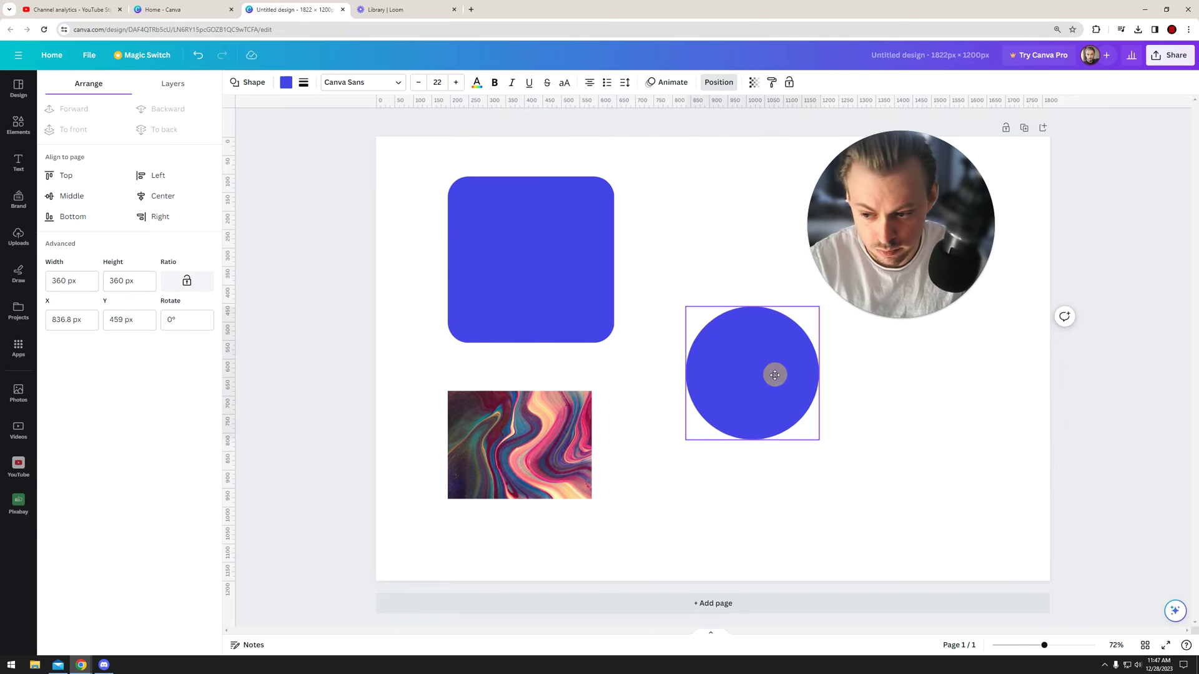
{"action": "left_click_drag", "start_coordinate": [773, 359], "coordinate": [755, 339]}
{"action": "left_click_drag", "start_coordinate": [527, 421], "coordinate": [528, 429]}
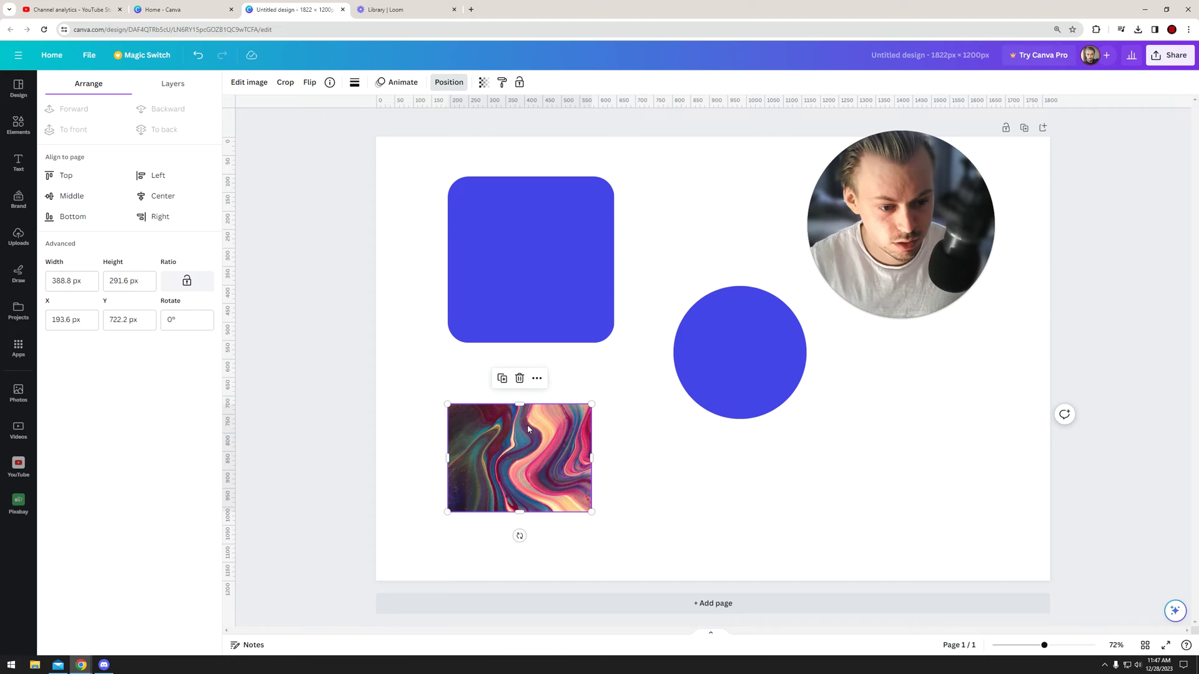
{"action": "left_click", "coordinate": [19, 163]}
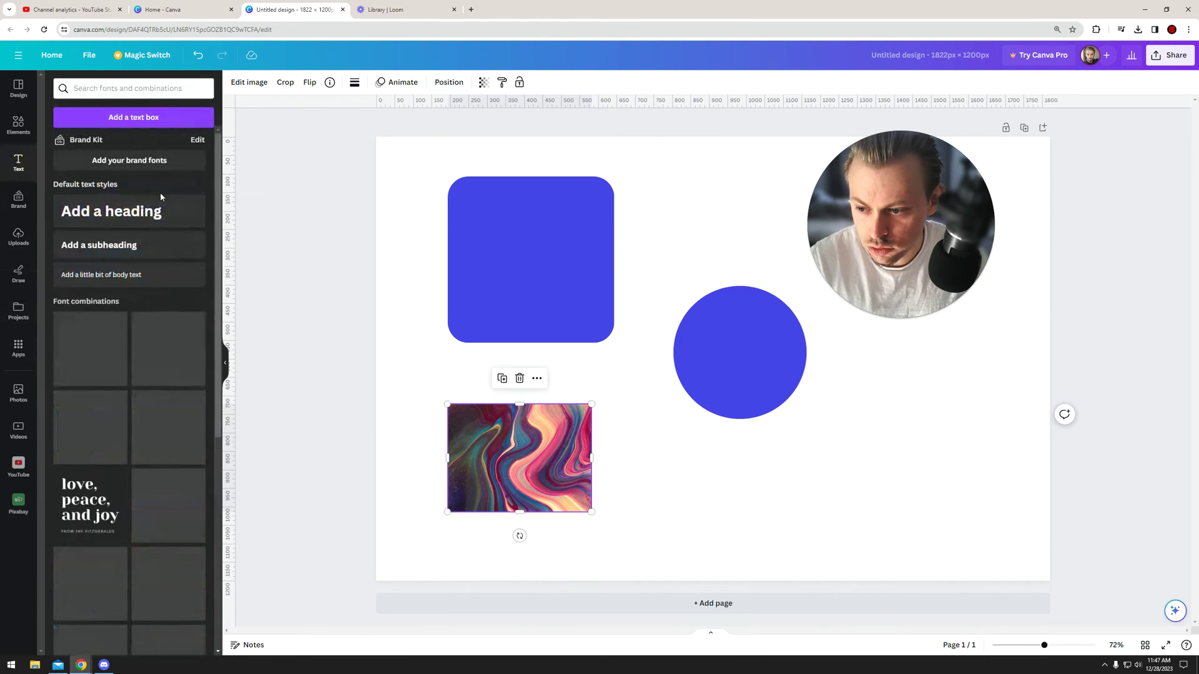
{"action": "left_click_drag", "start_coordinate": [111, 211], "coordinate": [691, 188]}
{"action": "left_click_drag", "start_coordinate": [847, 190], "coordinate": [916, 378]}
{"action": "left_click_drag", "start_coordinate": [806, 243], "coordinate": [796, 225]}
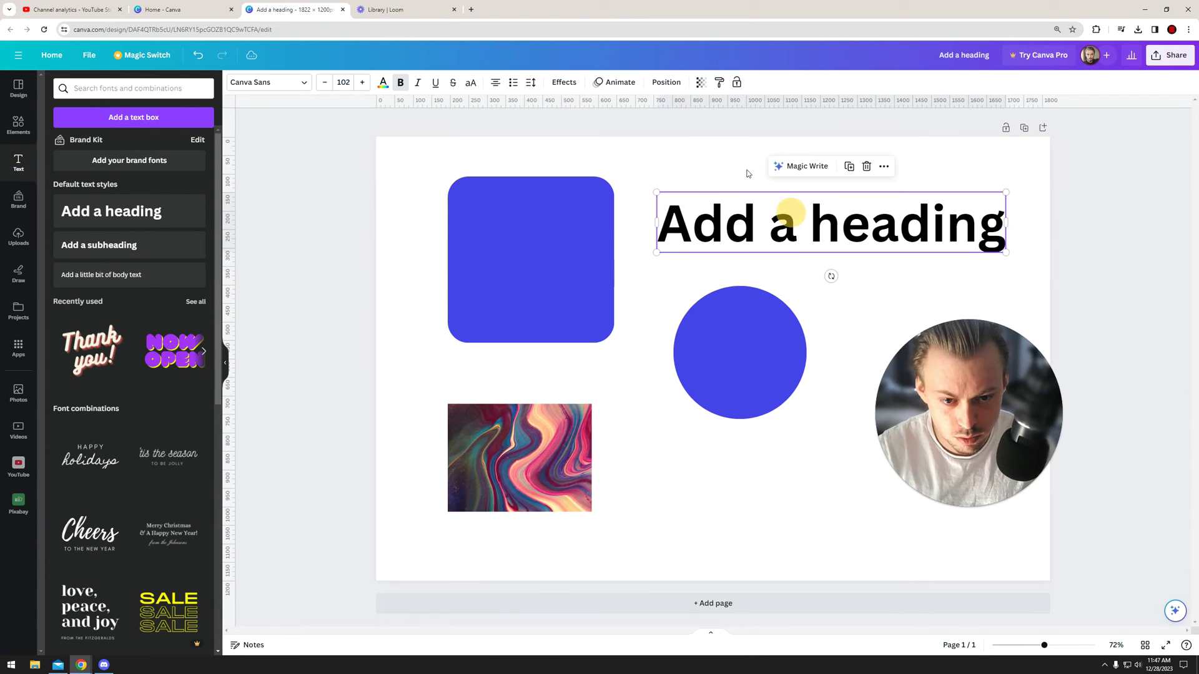
{"action": "left_click", "coordinate": [666, 82]}
{"action": "left_click", "coordinate": [74, 282]}
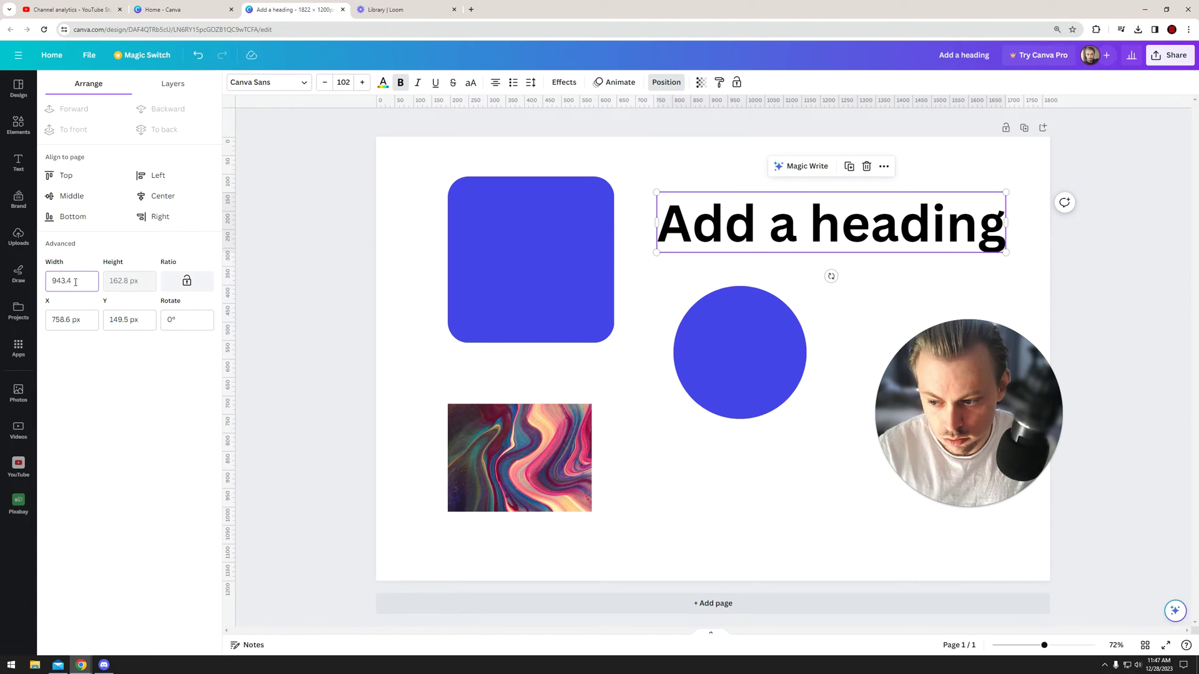
{"action": "key", "text": "ctrl+a"}
{"action": "type", "text": "500"}
{"action": "key", "text": "Return"}
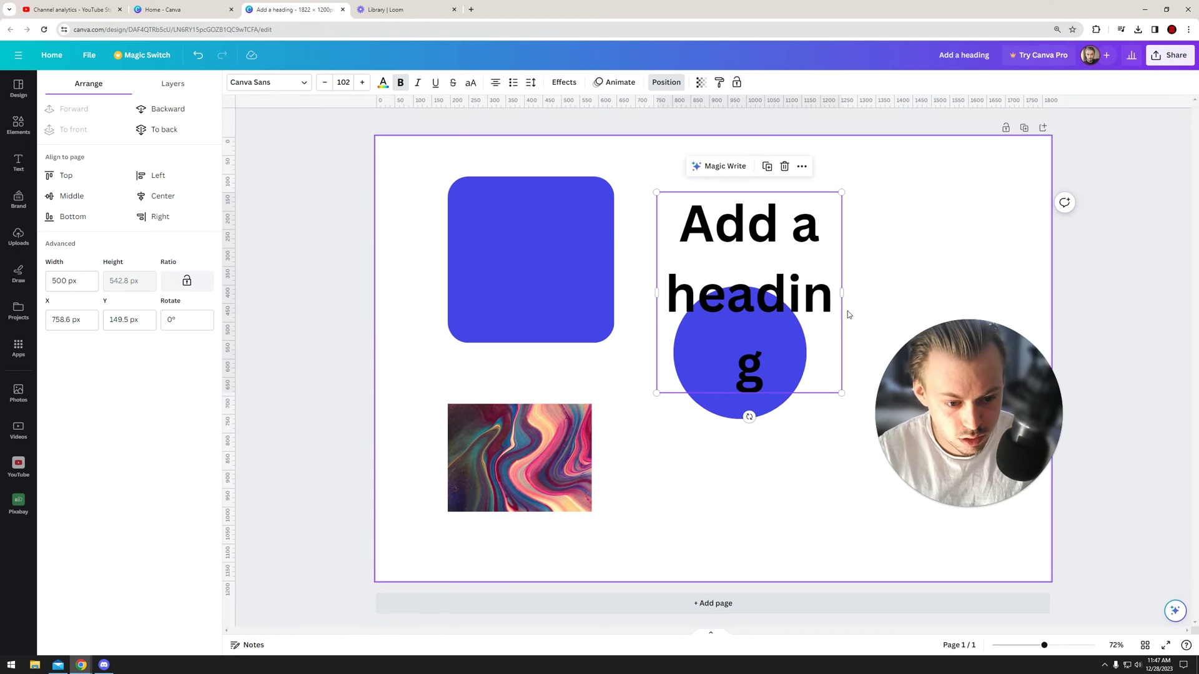
{"action": "left_click_drag", "start_coordinate": [837, 300], "coordinate": [894, 258]}
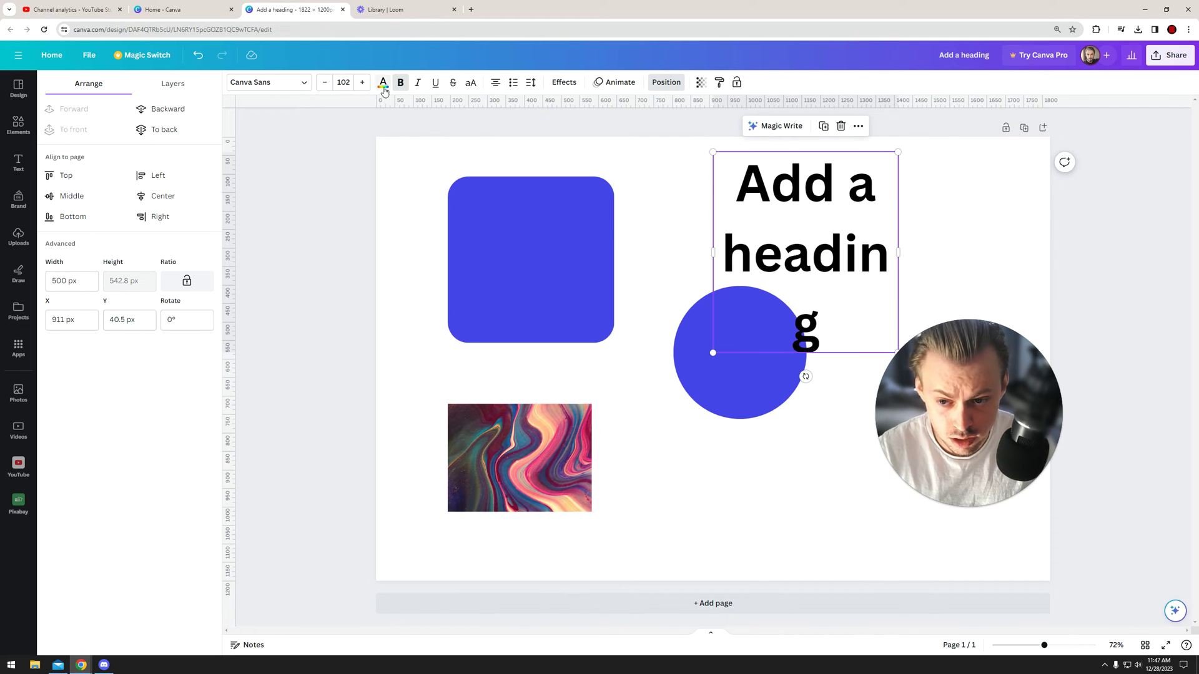
{"action": "left_click", "coordinate": [324, 81]}
{"action": "left_click", "coordinate": [325, 81]}
{"action": "left_click", "coordinate": [324, 82]}
{"action": "left_click", "coordinate": [325, 82]}
{"action": "left_click", "coordinate": [324, 82]}
{"action": "left_click", "coordinate": [325, 82]}
{"action": "left_click", "coordinate": [342, 84]}
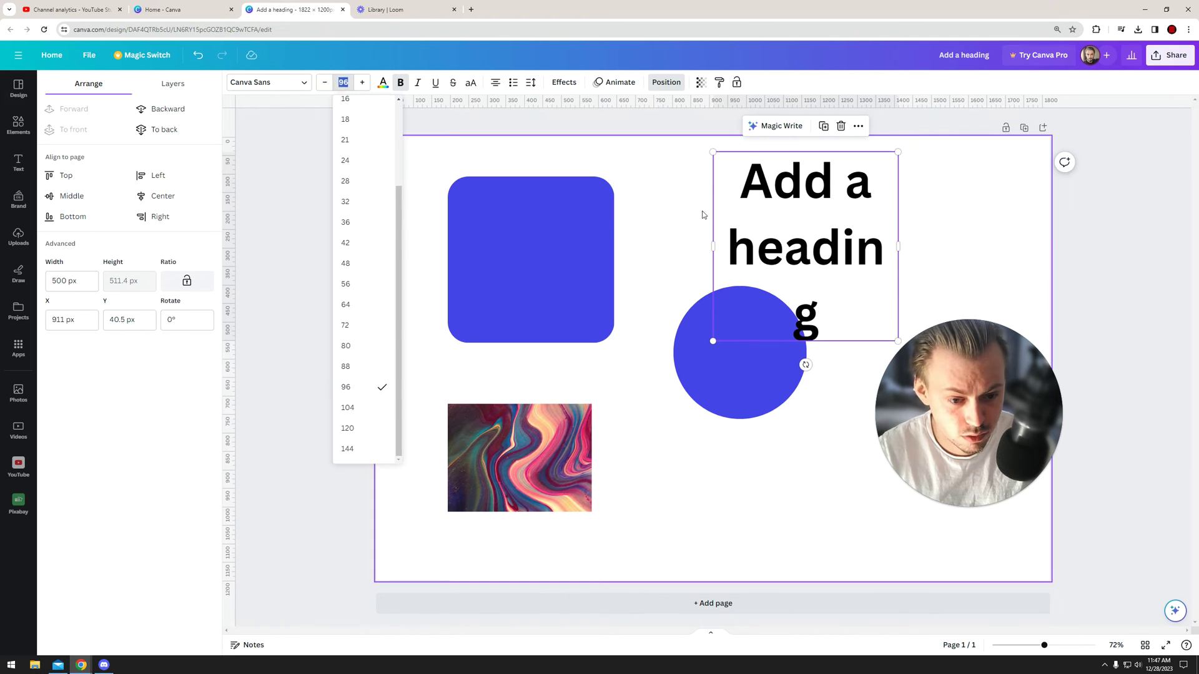
{"action": "key", "text": "Escape"}
{"action": "key", "text": "Delete"}
{"action": "left_click", "coordinate": [505, 254]}
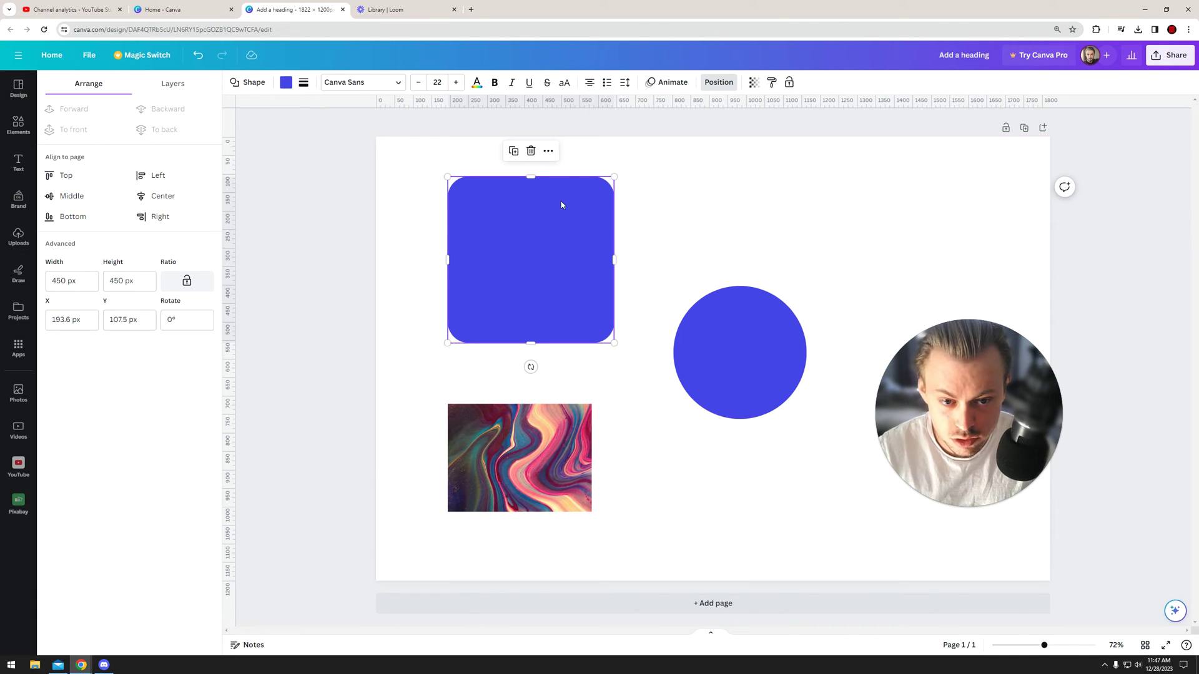
- Move the marble photo up and right to X 208.9 px, Y 709.7 px
{"action": "left_click", "coordinate": [519, 454]}
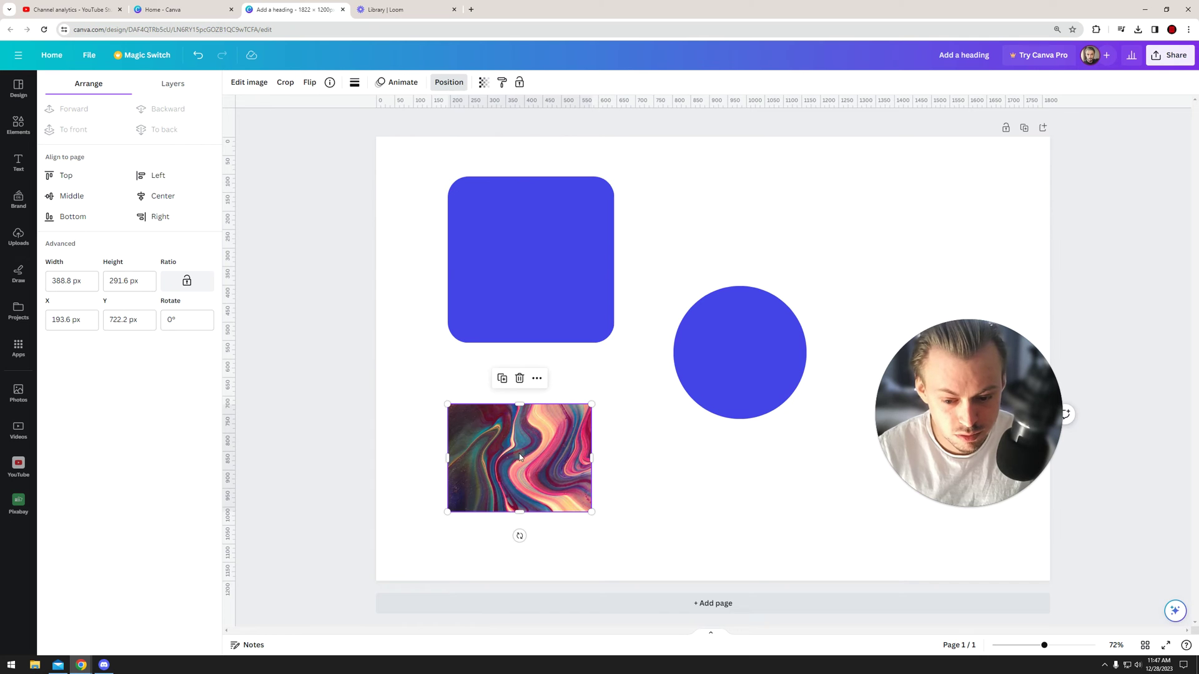
{"action": "left_click_drag", "start_coordinate": [519, 454], "coordinate": [519, 461]}
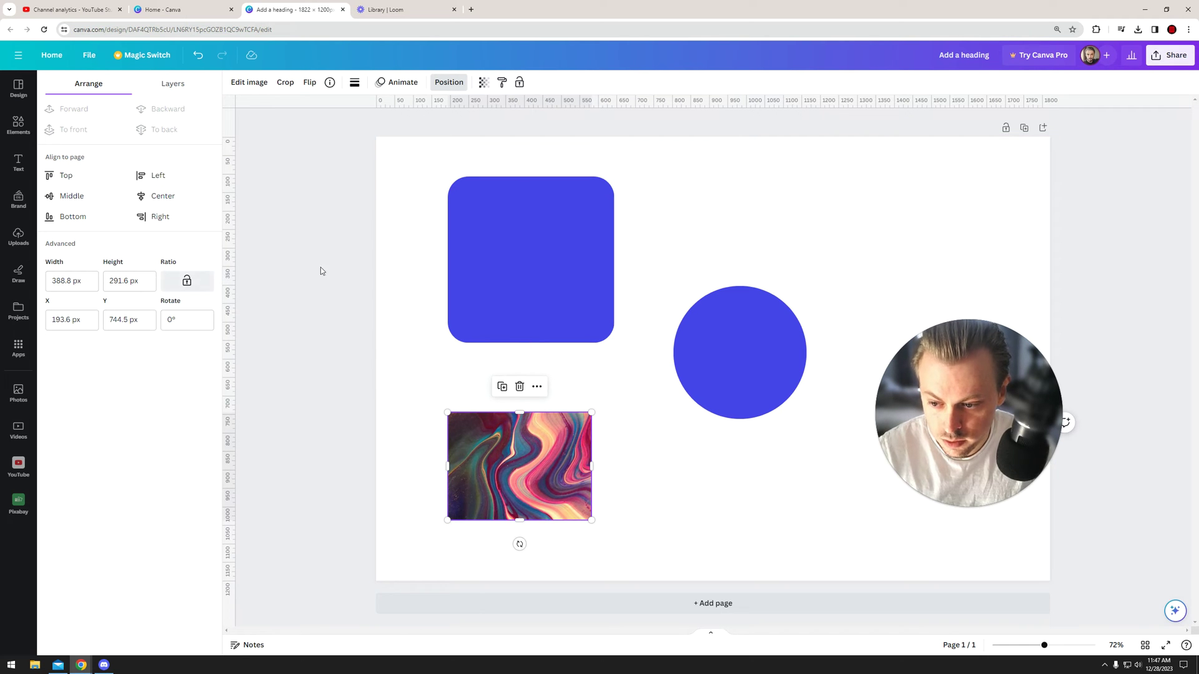
{"action": "left_click", "coordinate": [551, 241]}
{"action": "left_click", "coordinate": [496, 449]}
{"action": "left_click_drag", "start_coordinate": [506, 442], "coordinate": [512, 429]}
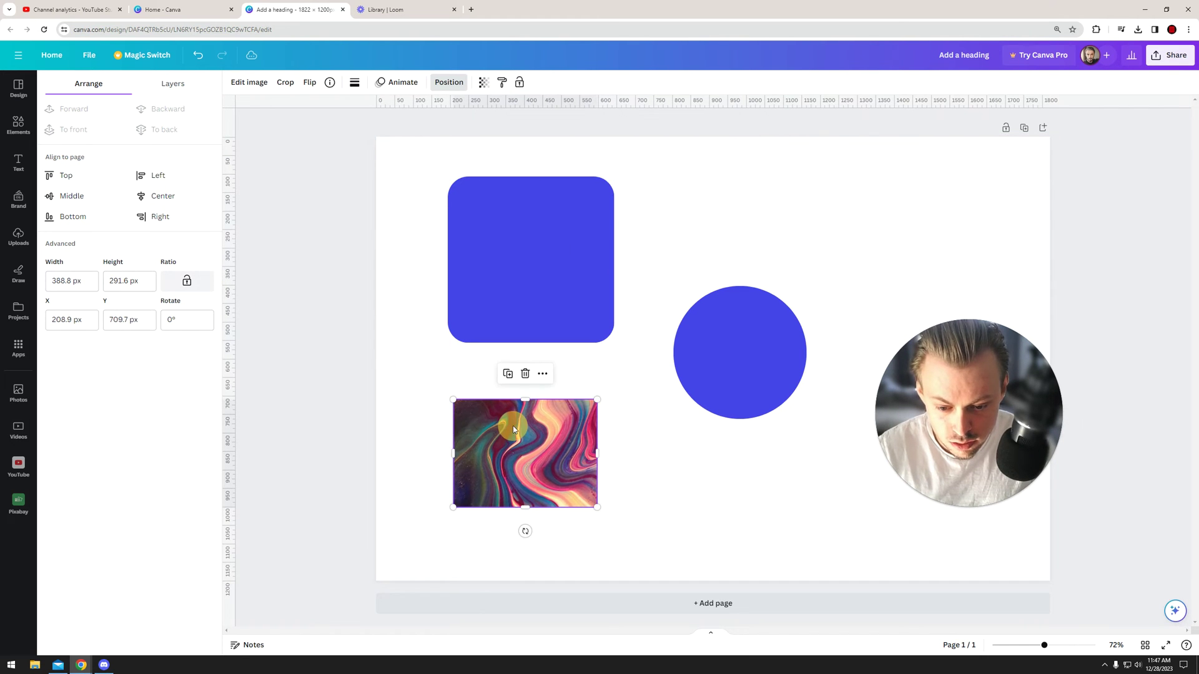
- Try a 100 px height on the marble photo, then undo it
{"action": "left_click_drag", "start_coordinate": [143, 280], "coordinate": [106, 278]}
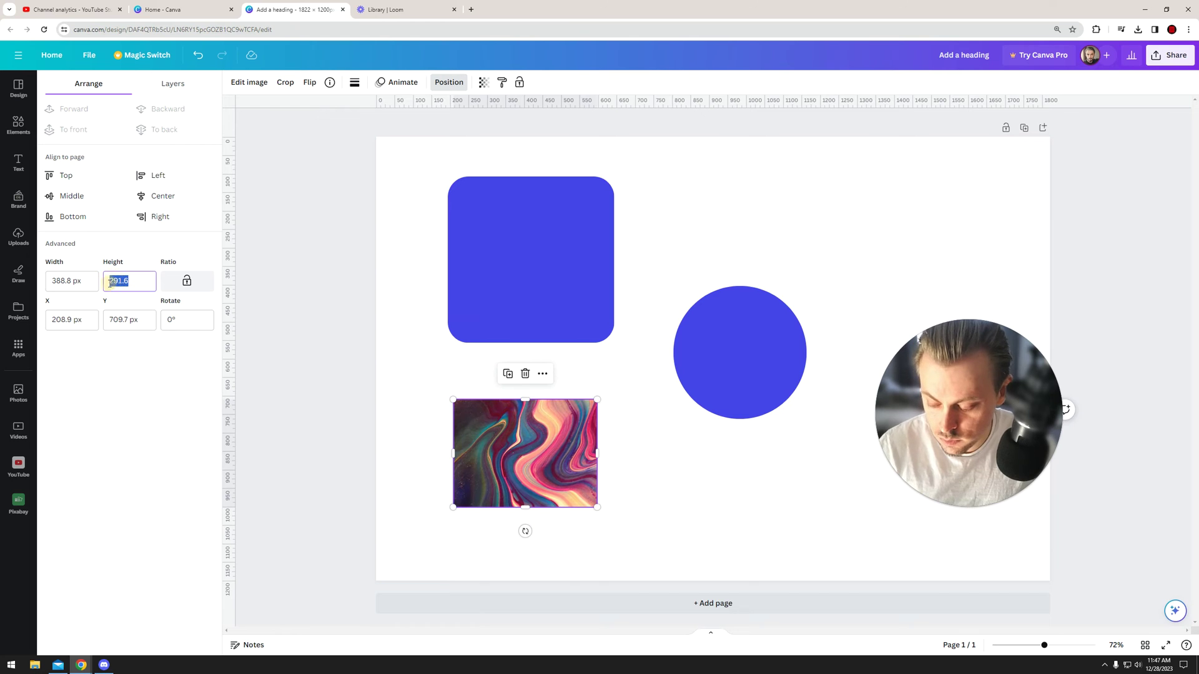
{"action": "key", "text": "Return"}
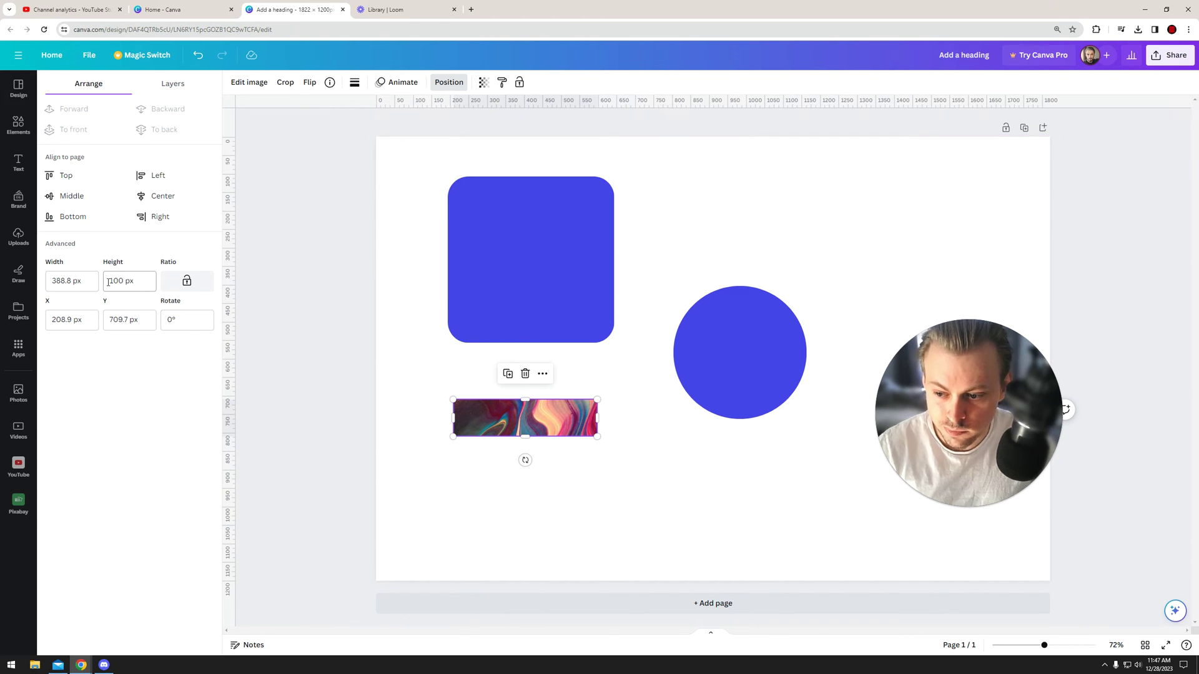
{"action": "key", "text": "ctrl+z"}
- Shift the photo slightly right, lock its aspect ratio, and raise the circle to Y 120
{"action": "left_click_drag", "start_coordinate": [504, 445], "coordinate": [512, 437]}
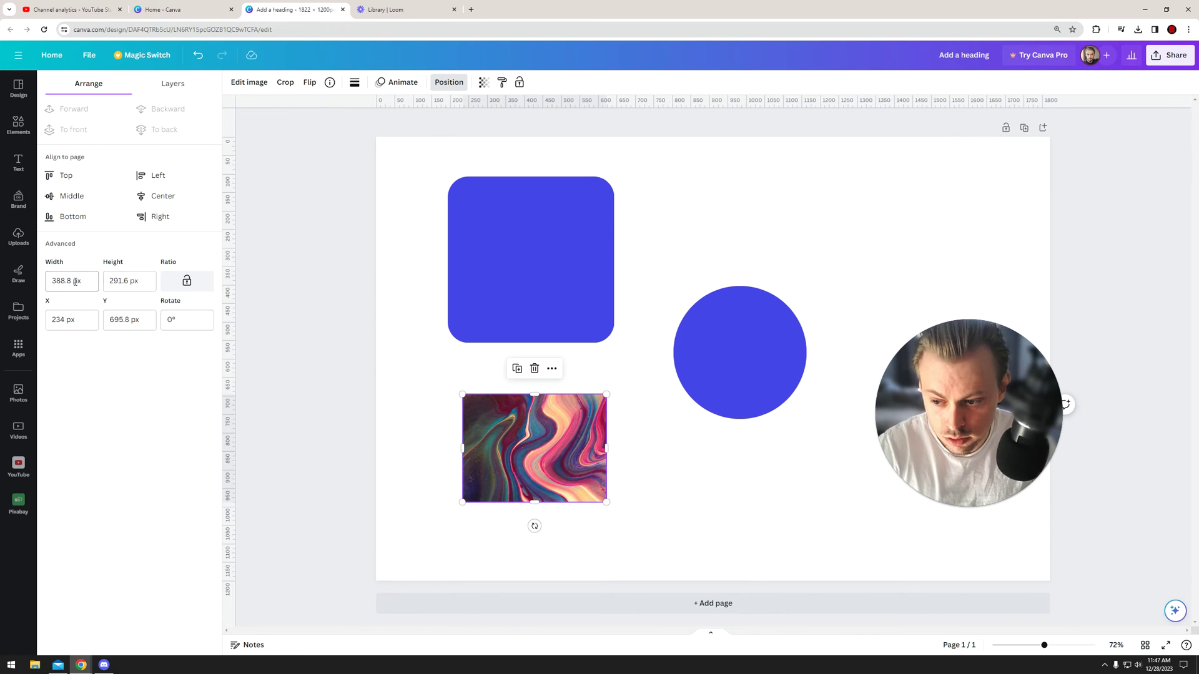
{"action": "left_click", "coordinate": [188, 282]}
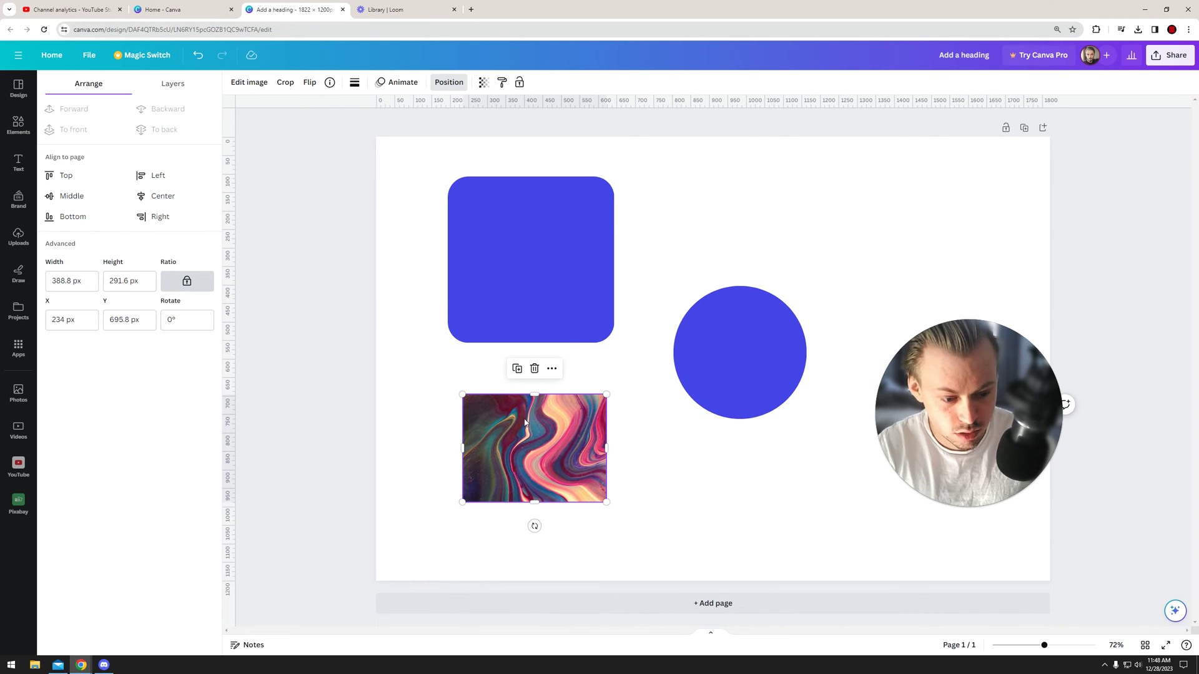
{"action": "left_click_drag", "start_coordinate": [724, 341], "coordinate": [736, 234]}
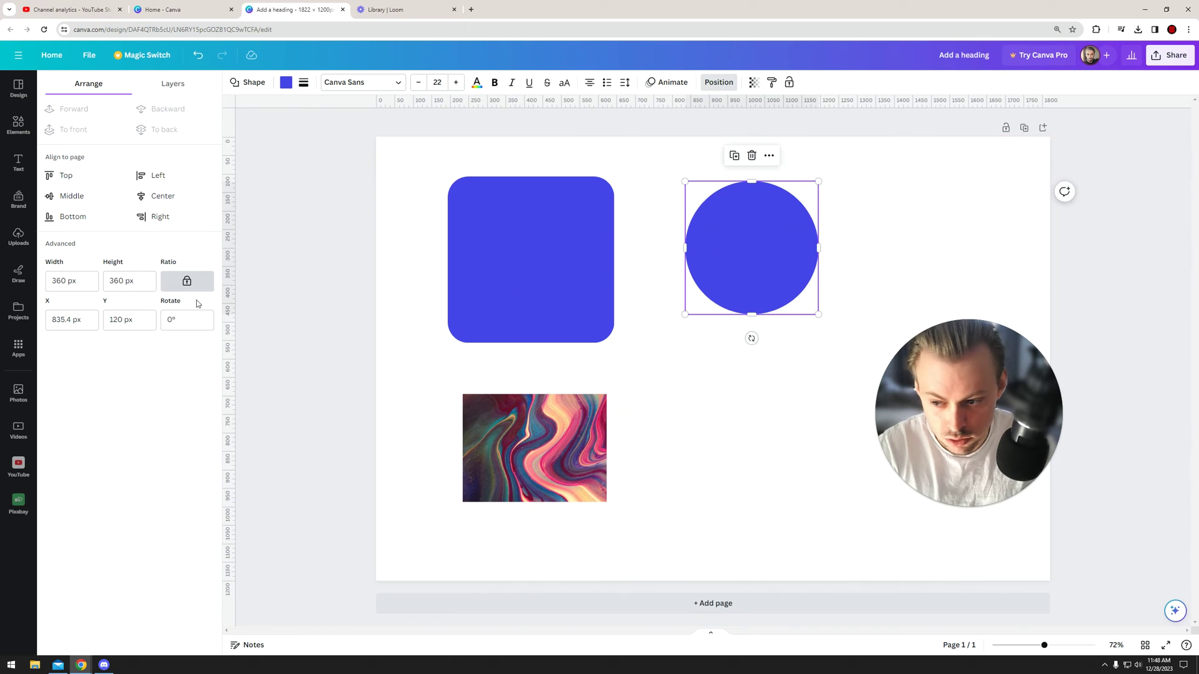
- With ratio locked, set the circle to 100 px, then enlarge it to 446.6 px across
{"action": "left_click", "coordinate": [148, 282]}
{"action": "type", "text": "100"}
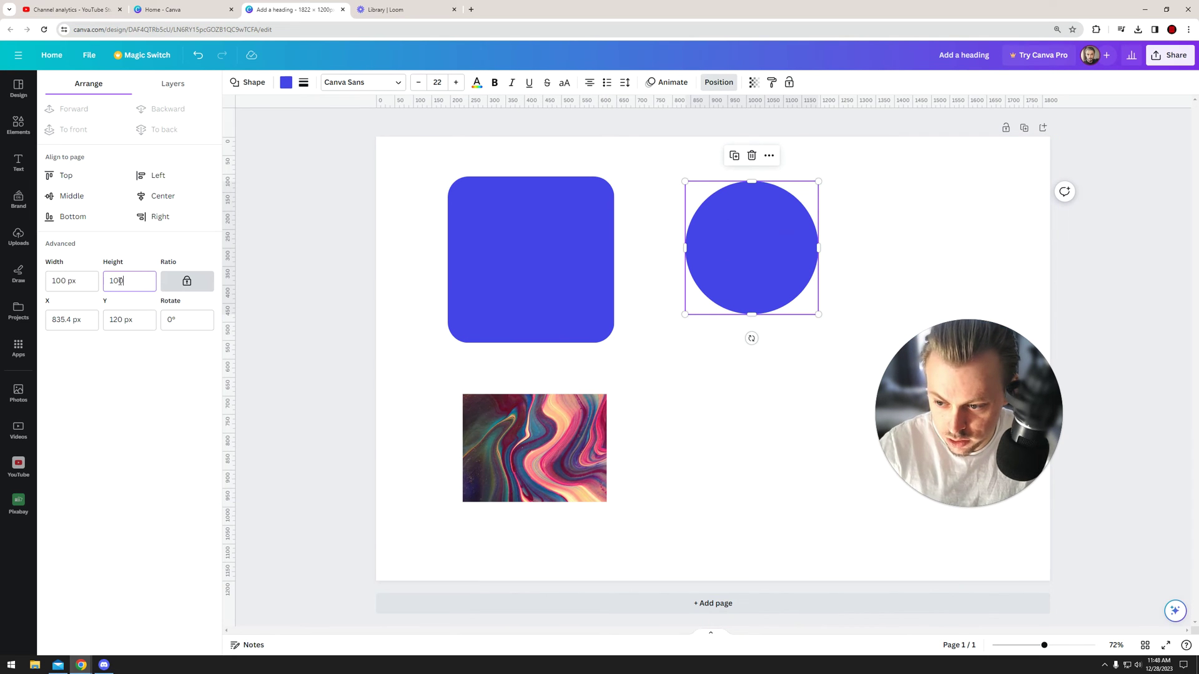
{"action": "left_click", "coordinate": [186, 284]}
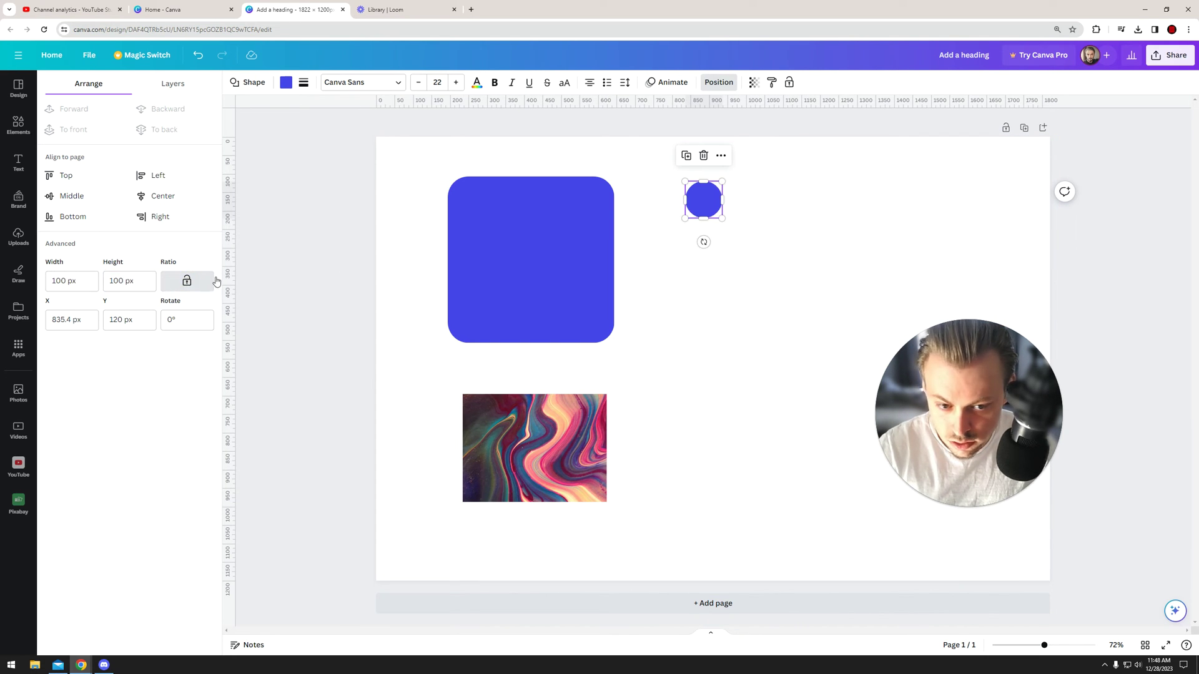
{"action": "left_click_drag", "start_coordinate": [718, 219], "coordinate": [861, 348]}
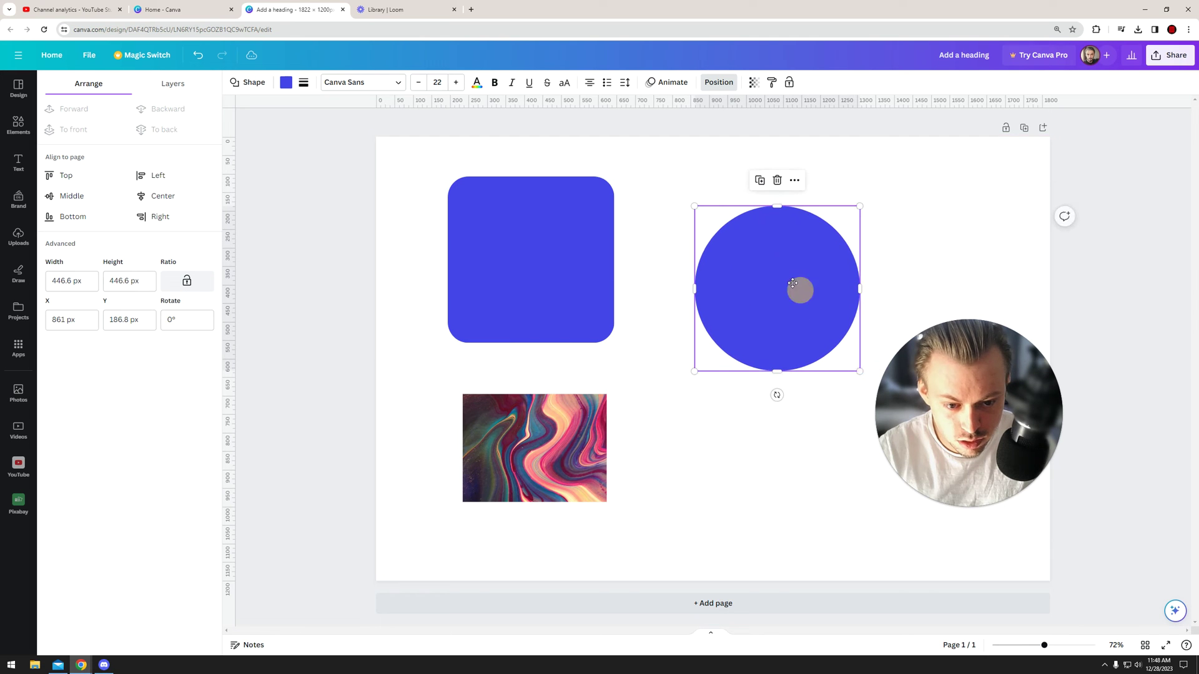
{"action": "left_click_drag", "start_coordinate": [800, 286], "coordinate": [789, 281]}
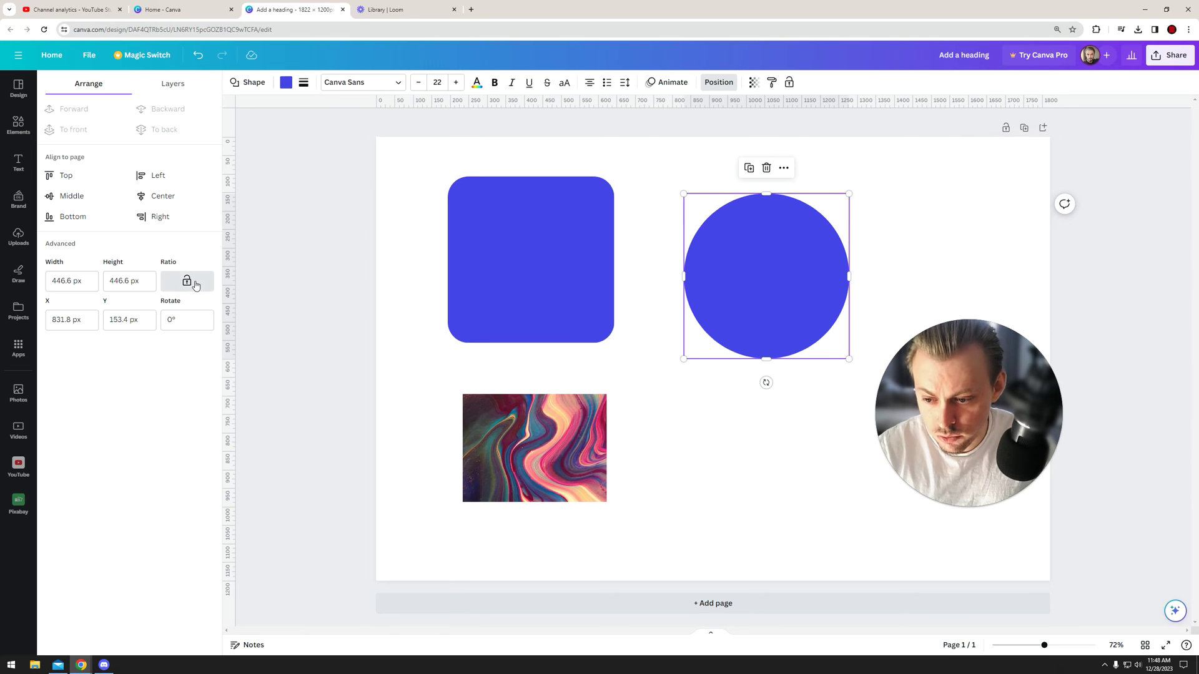
- Try squashing the circle into a 200 px tall ellipse, then undo back to the circle
{"action": "left_click", "coordinate": [110, 280]}
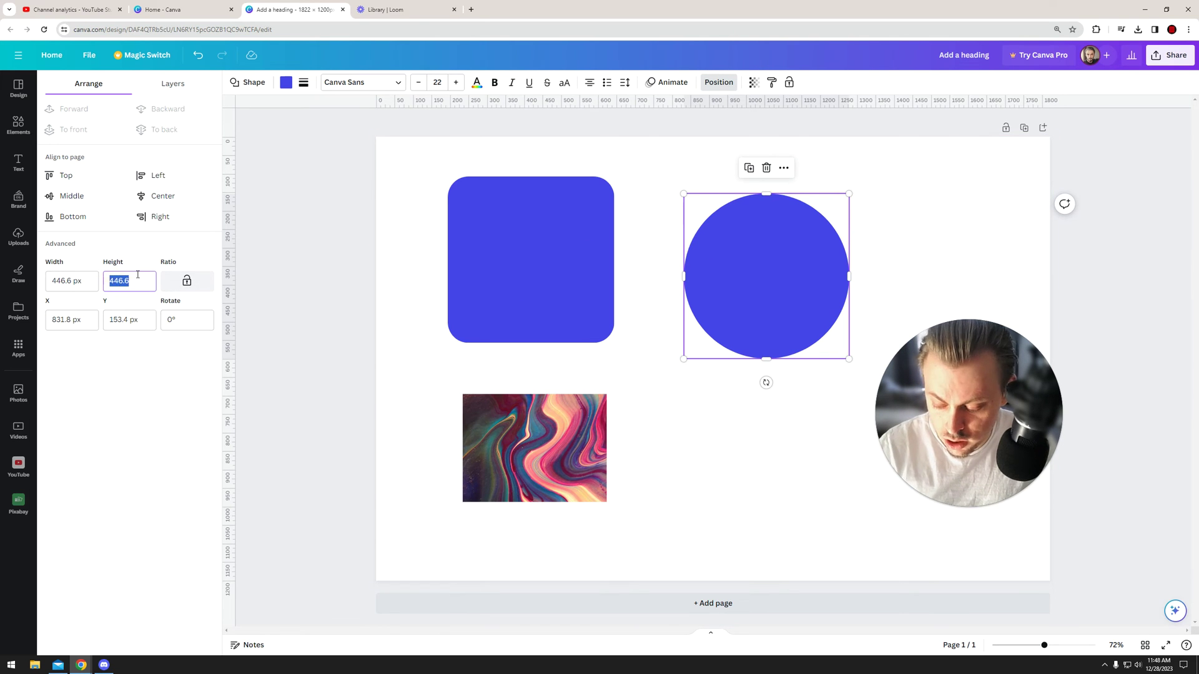
{"action": "key", "text": "Return"}
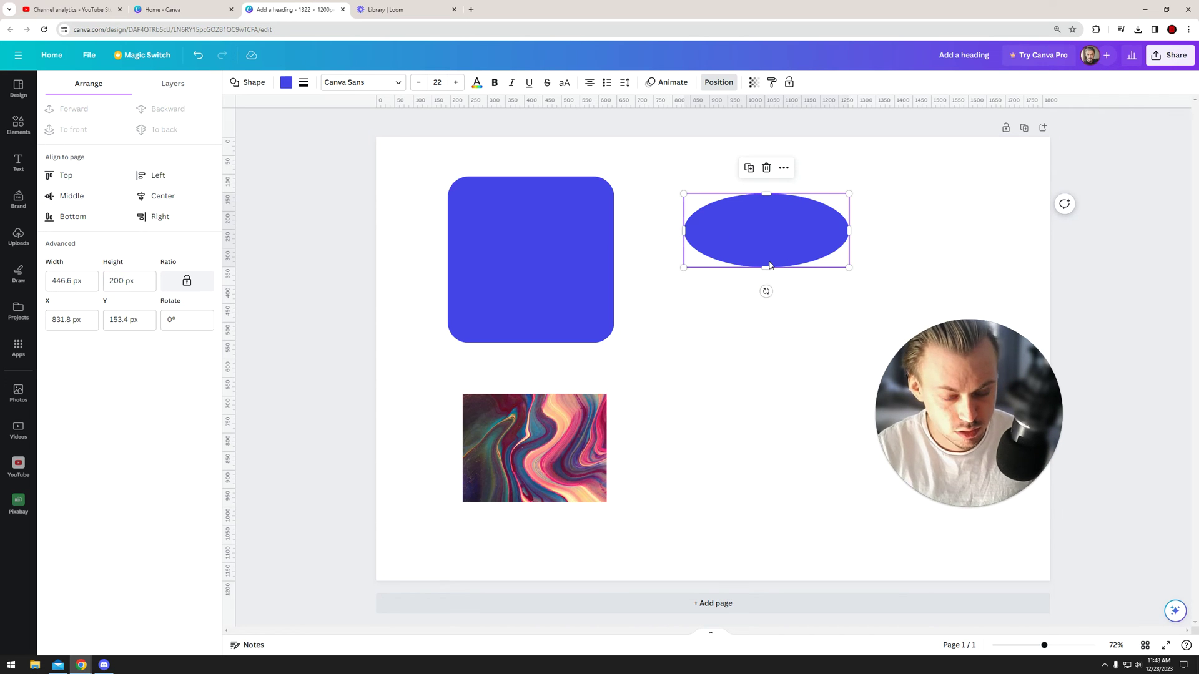
{"action": "left_click_drag", "start_coordinate": [749, 241], "coordinate": [749, 257]}
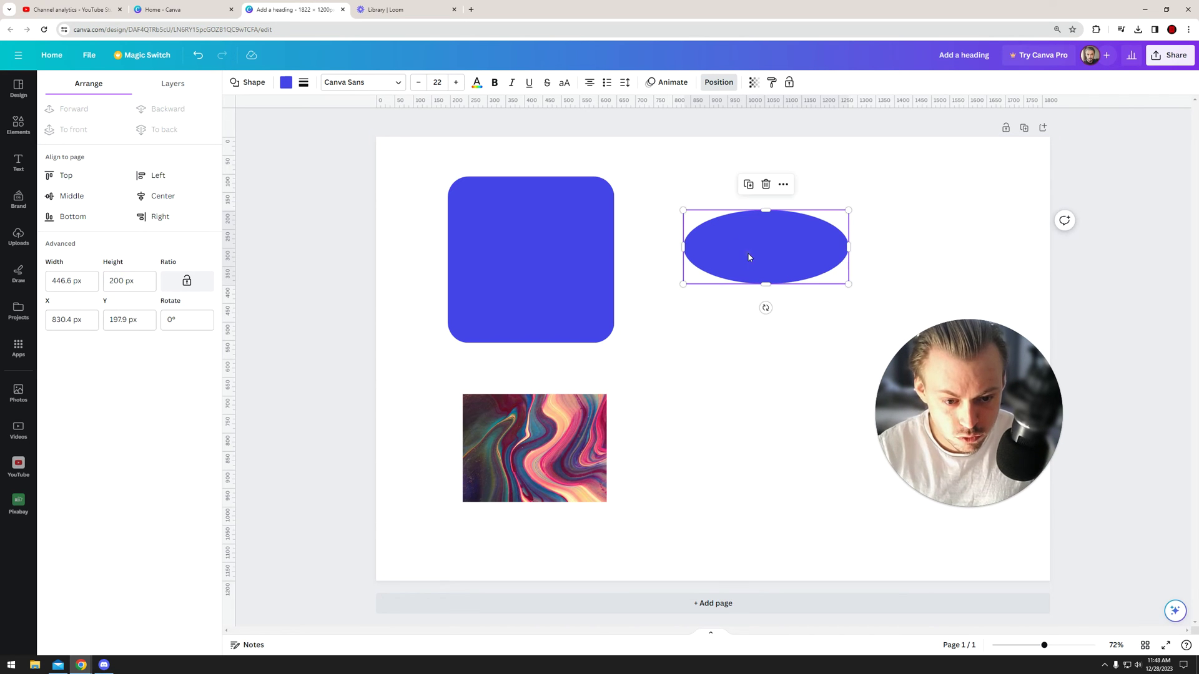
{"action": "left_click", "coordinate": [743, 372]}
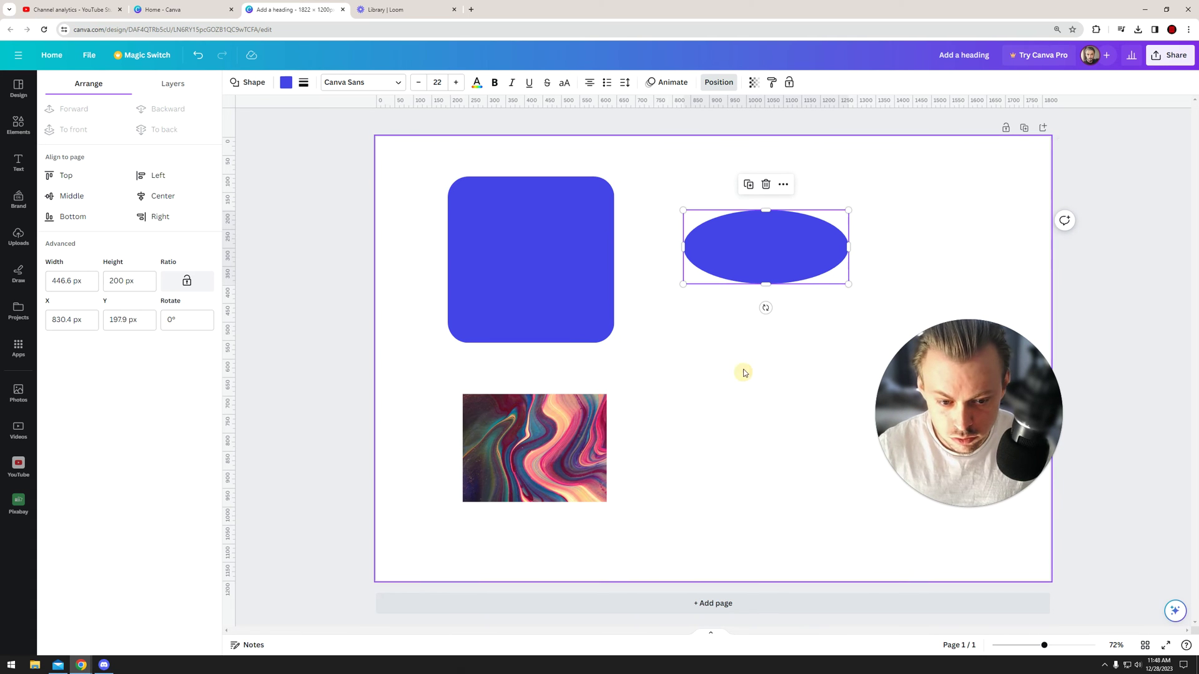
{"action": "left_click", "coordinate": [197, 56]}
{"action": "left_click", "coordinate": [197, 56]}
{"action": "left_click", "coordinate": [690, 216]}
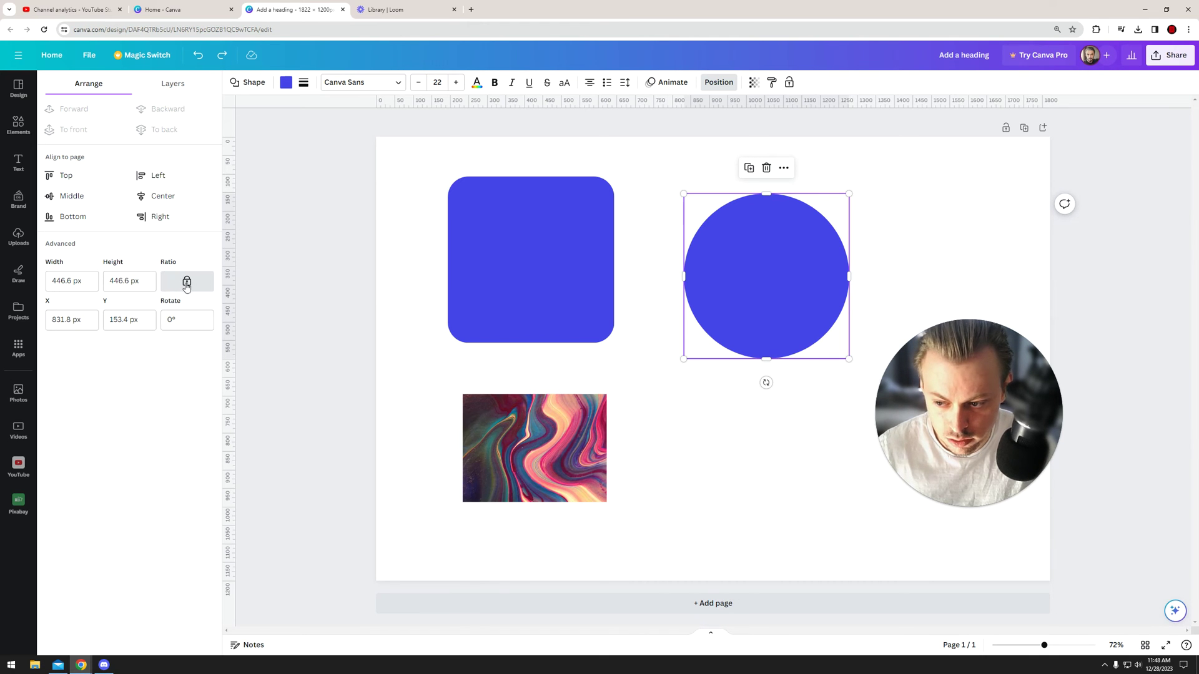
- Resize the blue circle proportionally to 200 × 200 px with the ratio locked
{"action": "left_click", "coordinate": [155, 282]}
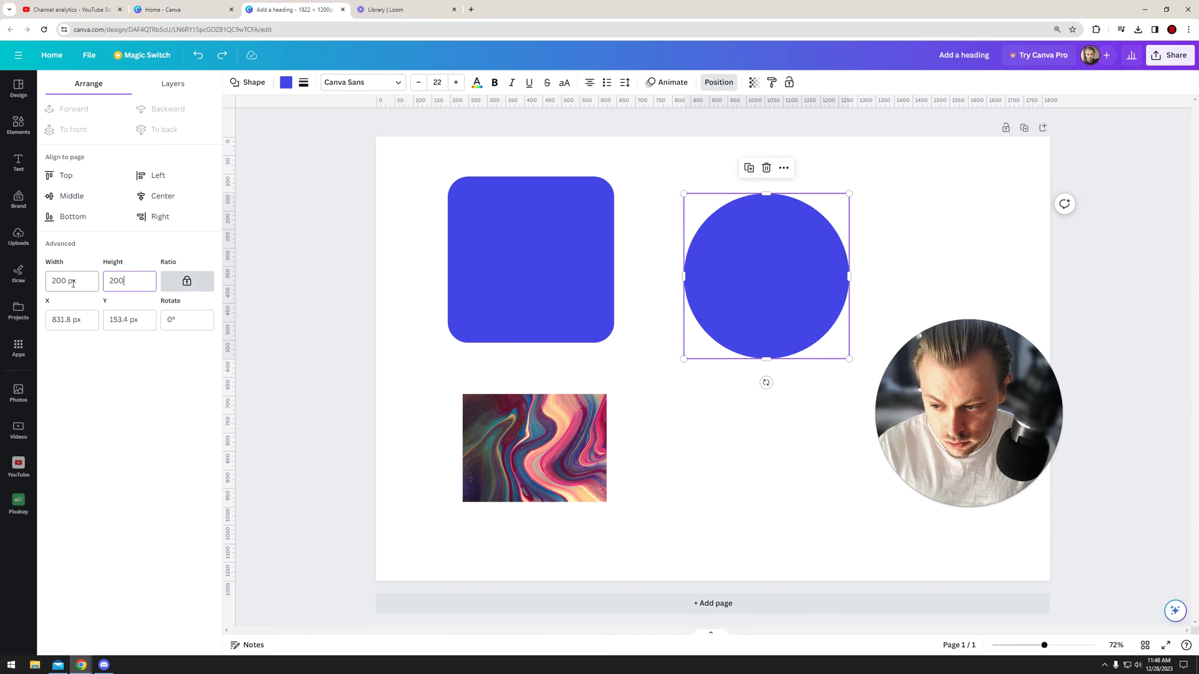
{"action": "key", "text": "Return"}
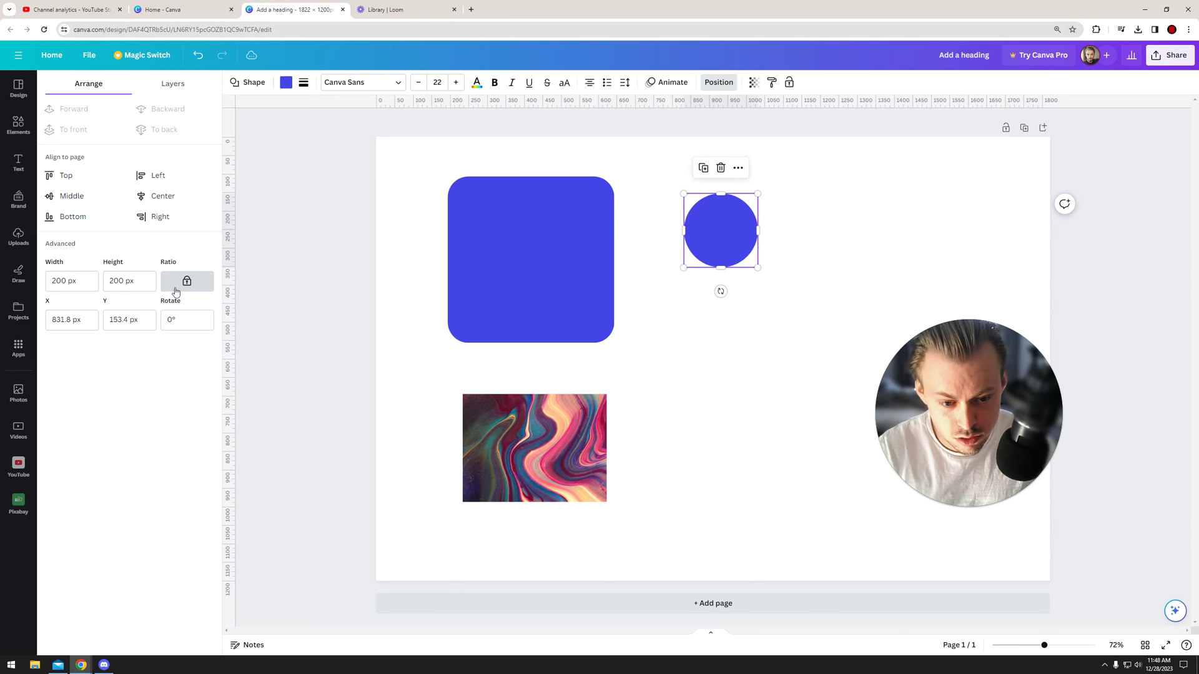
{"action": "left_click", "coordinate": [549, 459]}
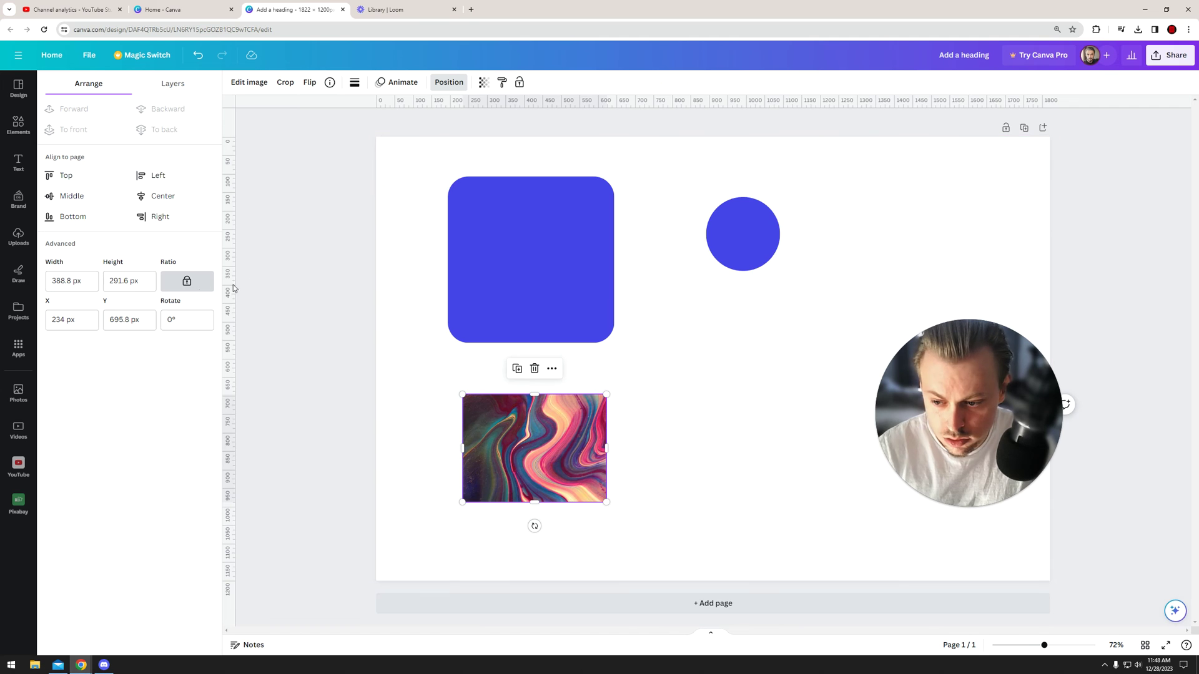
{"action": "left_click", "coordinate": [112, 281]}
{"action": "type", "text": "1"}
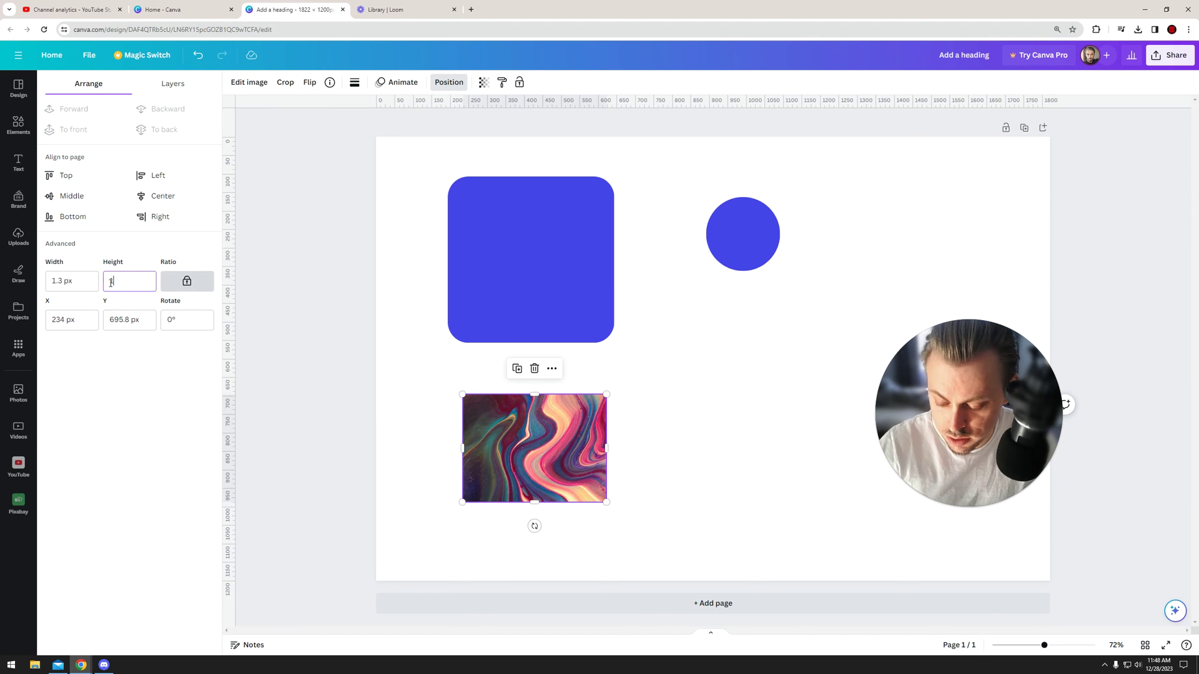
{"action": "type", "text": "00"}
{"action": "key", "text": "Return"}
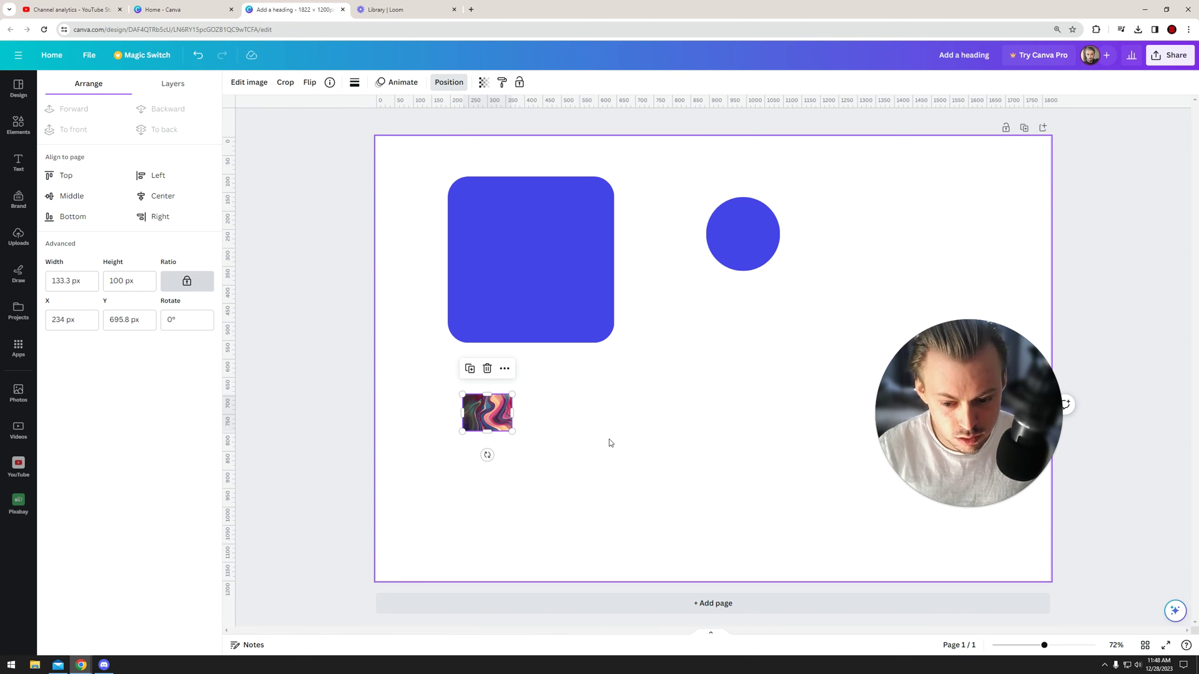
{"action": "left_click", "coordinate": [197, 56]}
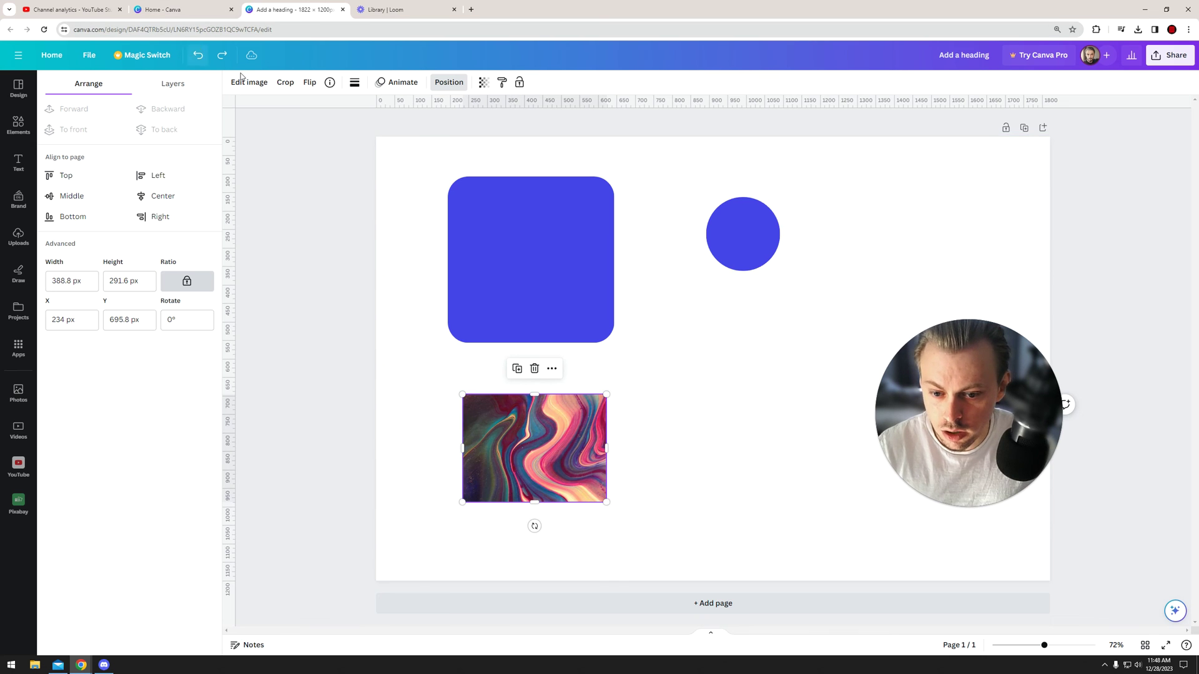
{"action": "left_click", "coordinate": [709, 335]}
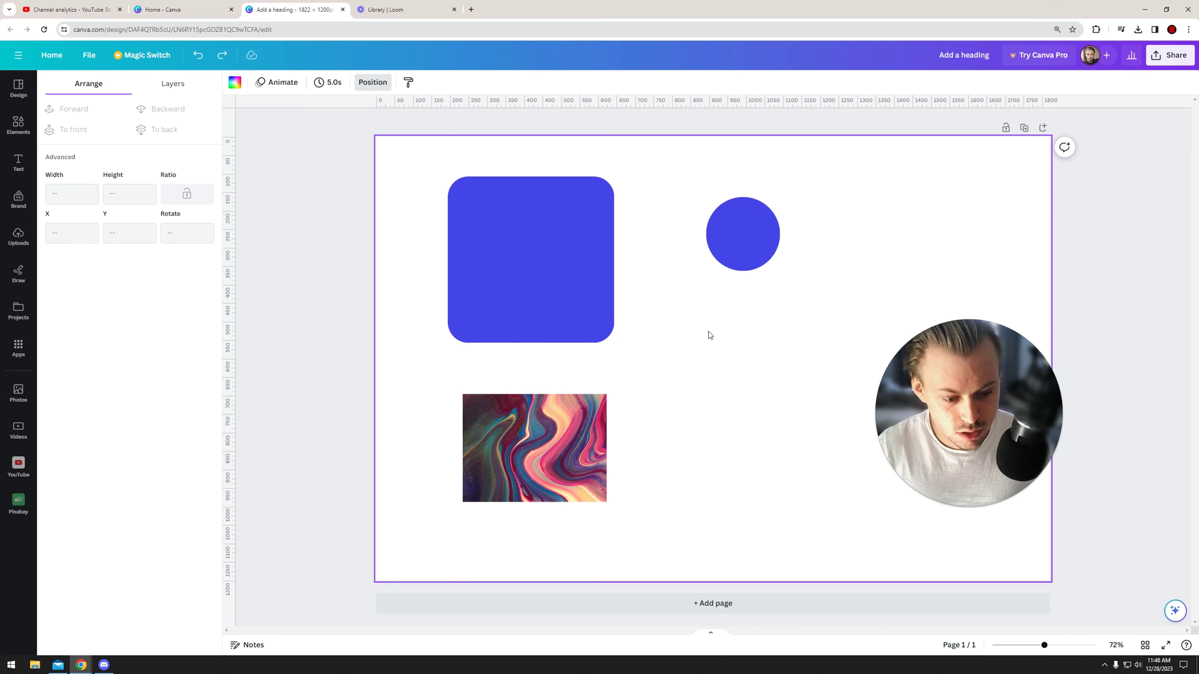
- Select the rounded square, inspect its place in Layers, then return to Arrange settings
{"action": "left_click_drag", "start_coordinate": [422, 195], "coordinate": [808, 465]}
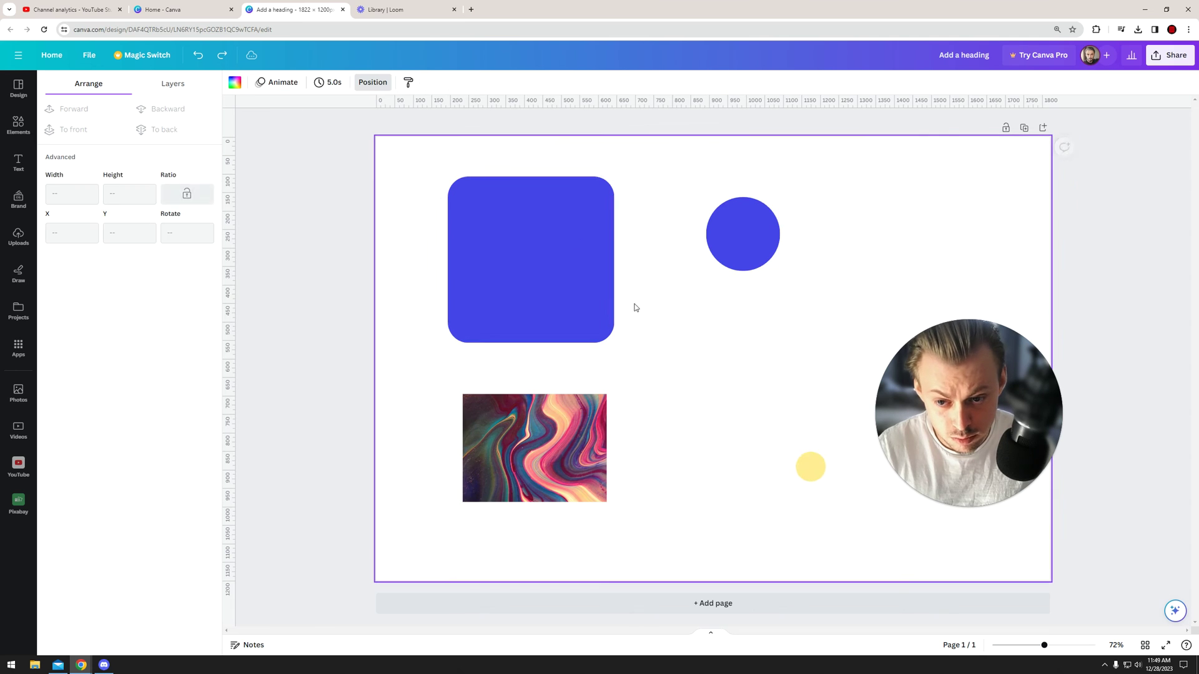
{"action": "left_click", "coordinate": [537, 203]}
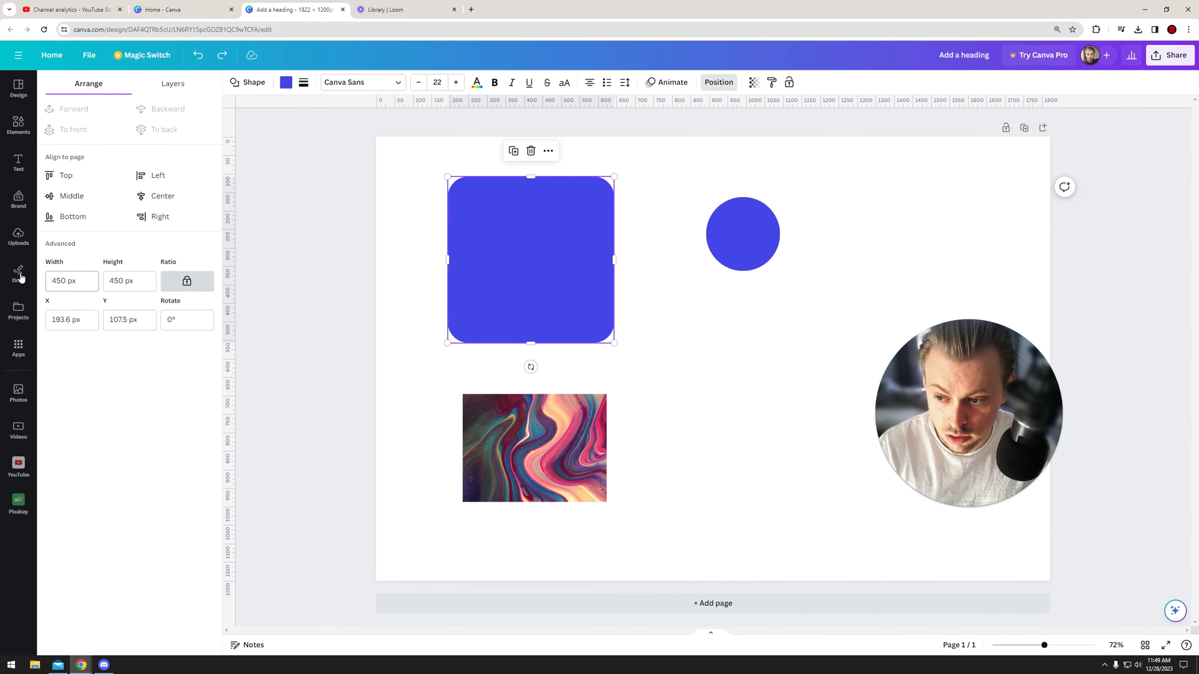
{"action": "left_click", "coordinate": [176, 84]}
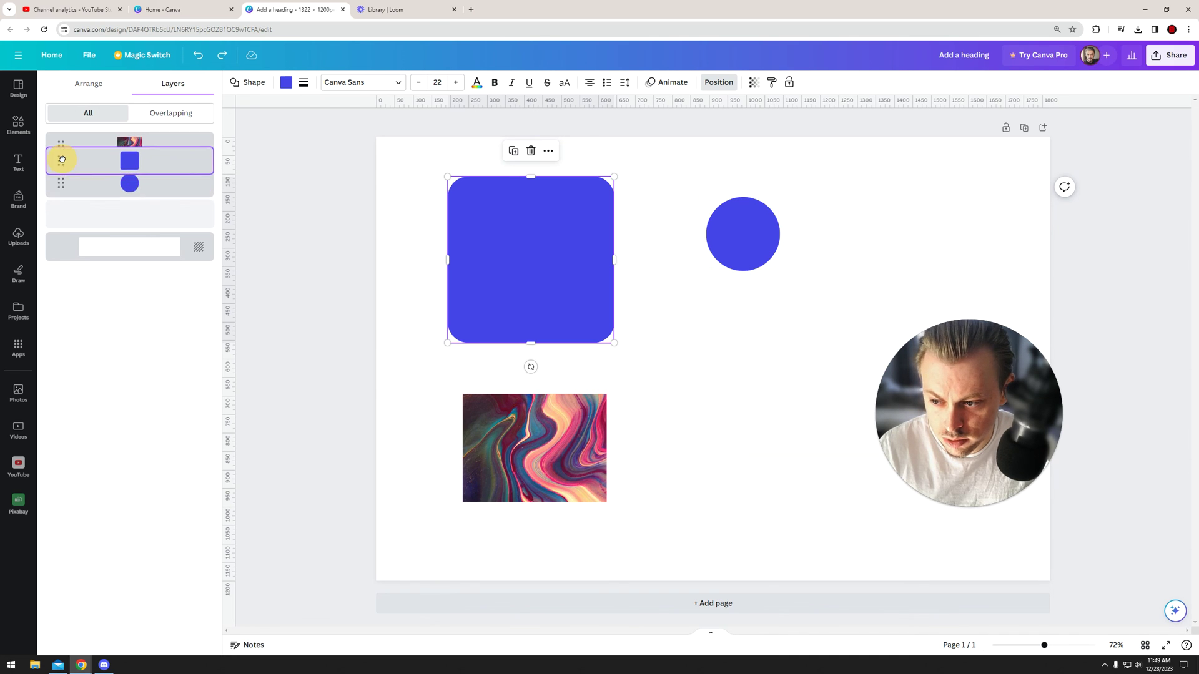
{"action": "left_click", "coordinate": [99, 85]}
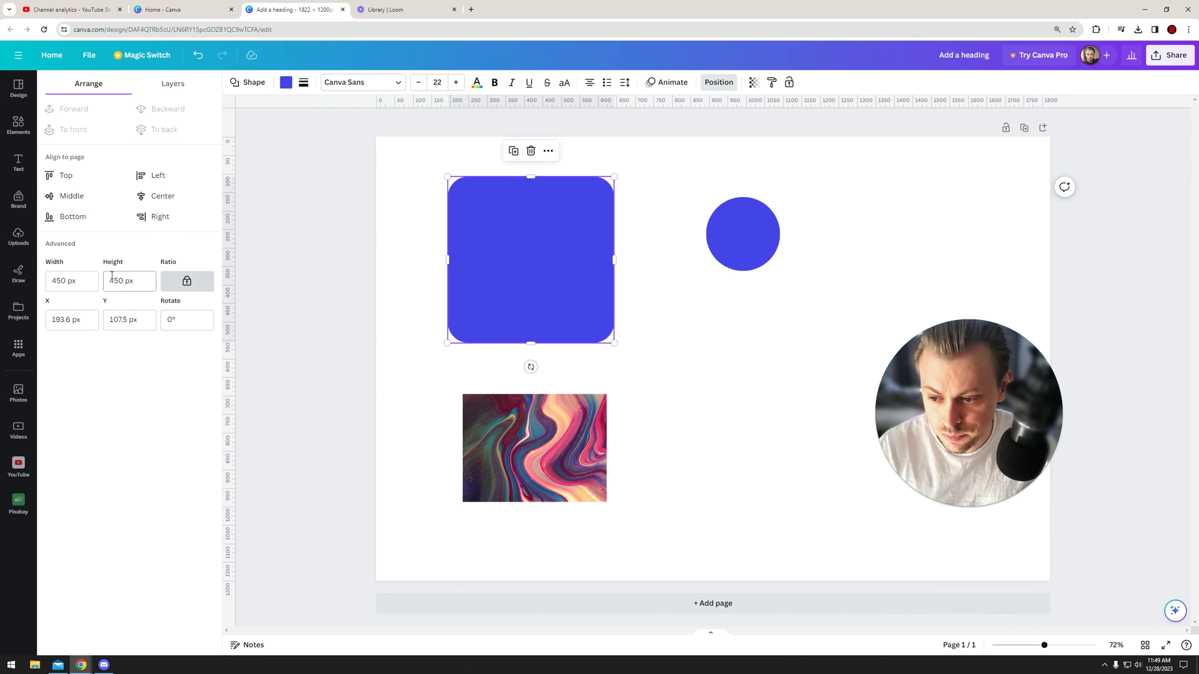
{"action": "left_click", "coordinate": [285, 276]}
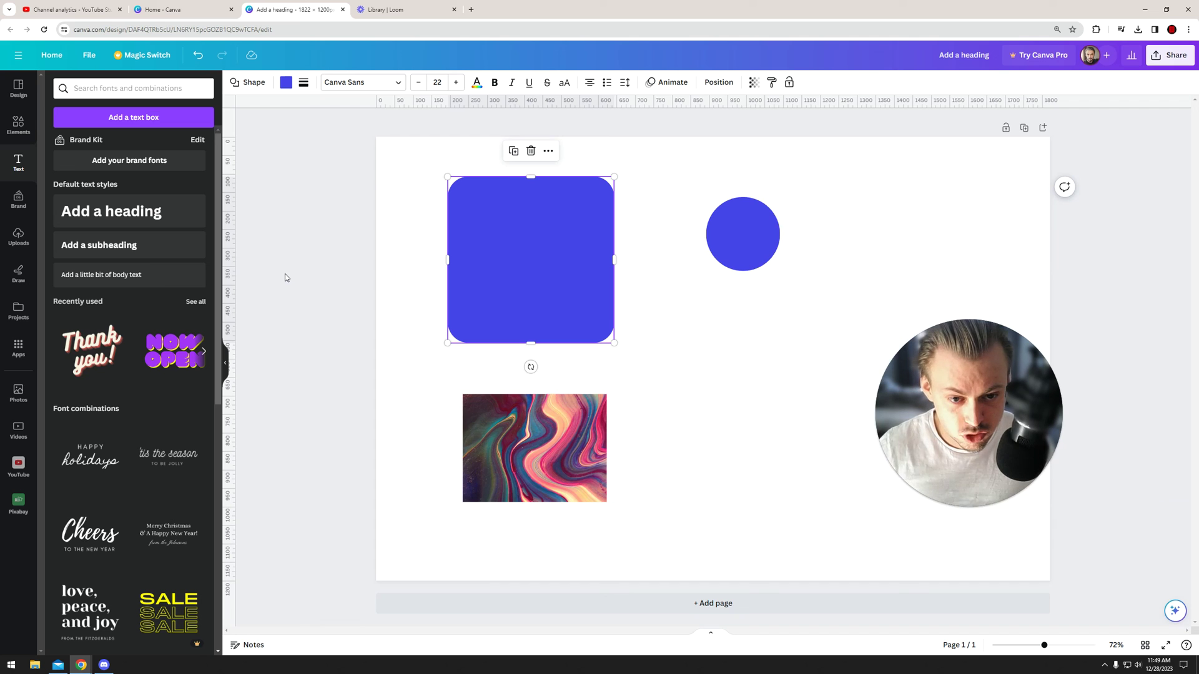
{"action": "left_click", "coordinate": [716, 79]}
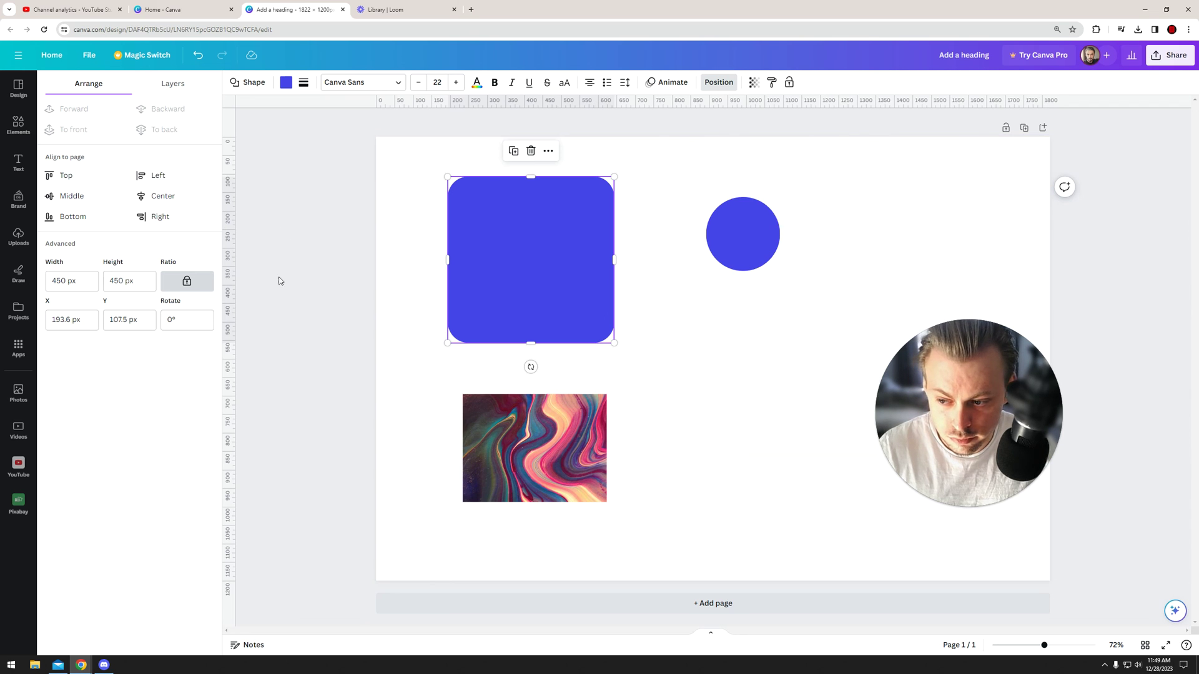
- Drag the rounded square a little up and left, above the marble photo
{"action": "key", "text": "t"}
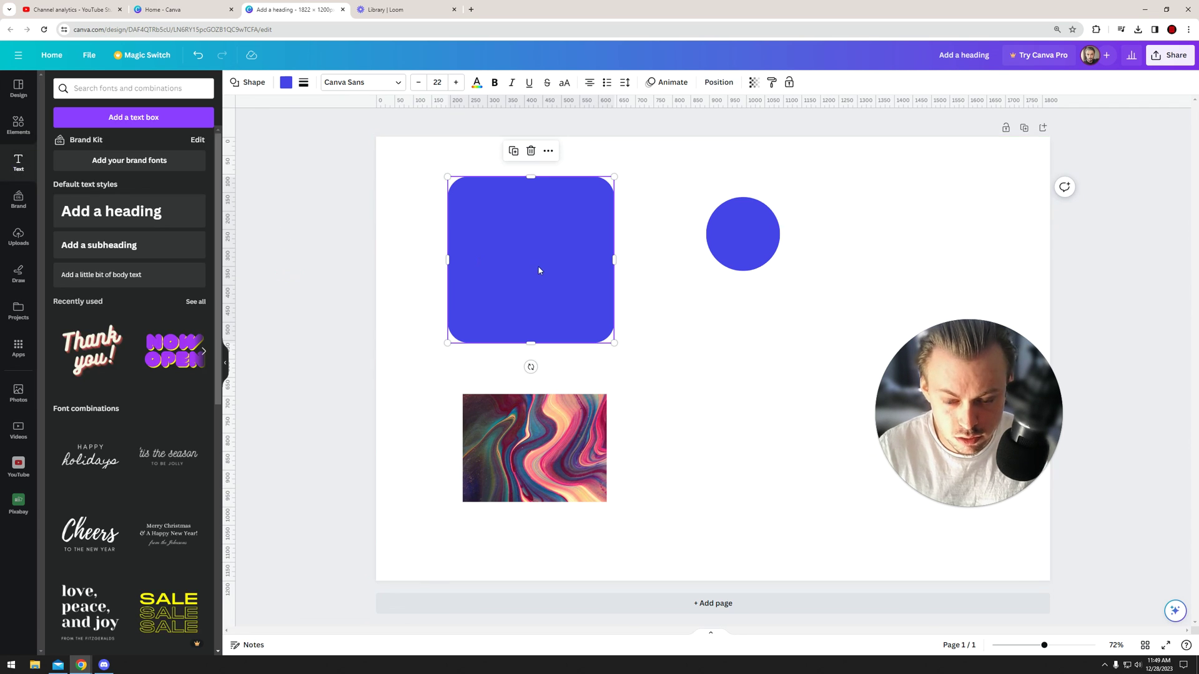
{"action": "left_click_drag", "start_coordinate": [537, 265], "coordinate": [530, 253]}
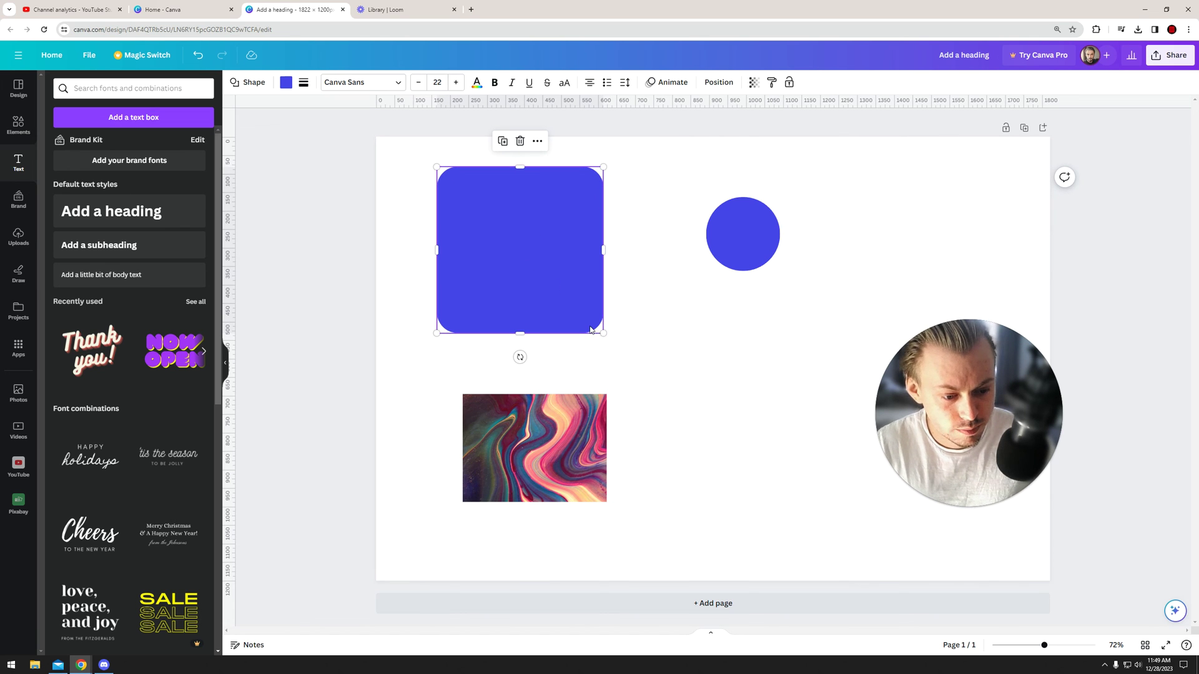